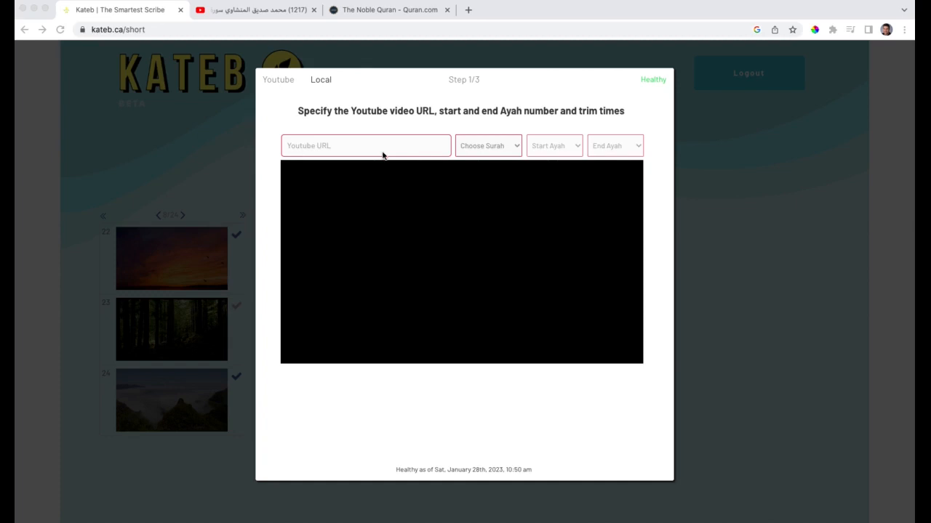
pyautogui.click(324, 80)
pyautogui.click(323, 80)
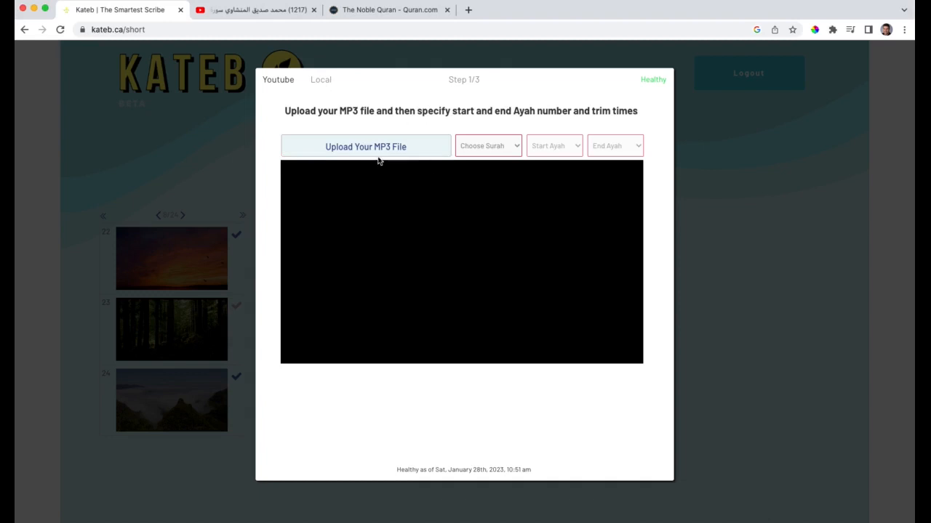
pyautogui.click(277, 81)
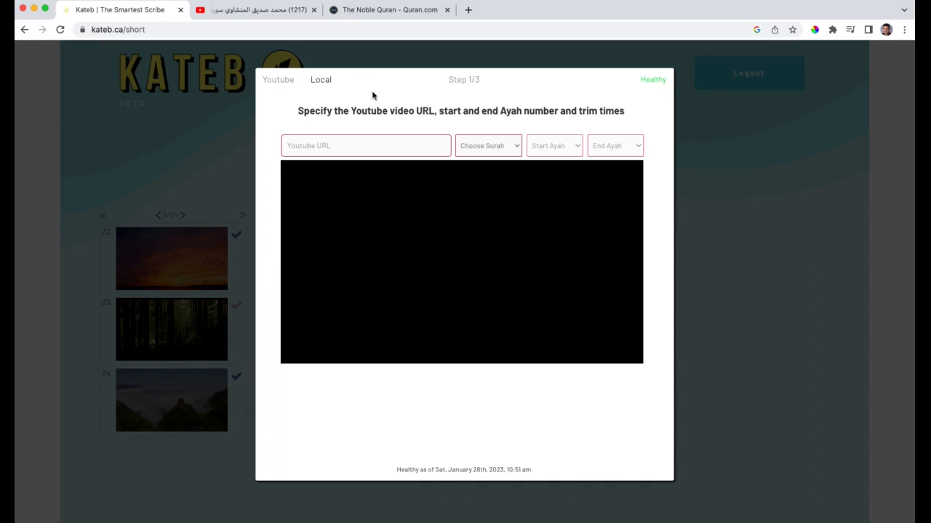
# Switch to the YouTube recitation video and copy its web address
pyautogui.click(238, 10)
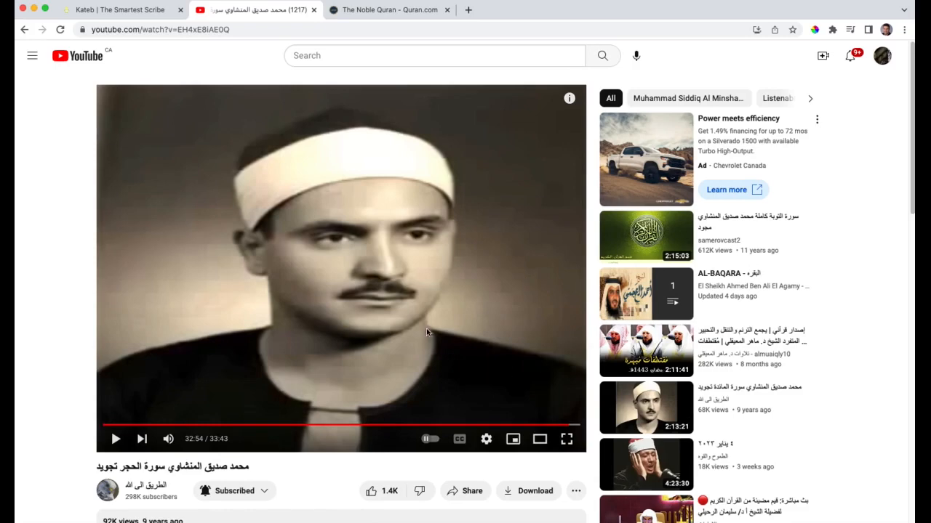
pyautogui.click(241, 30)
pyautogui.rightClick(195, 28)
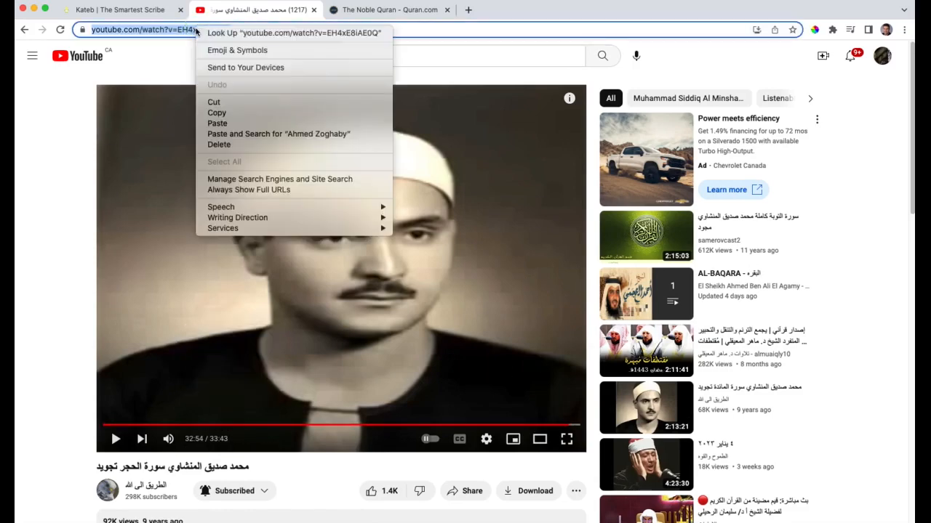
pyautogui.click(232, 114)
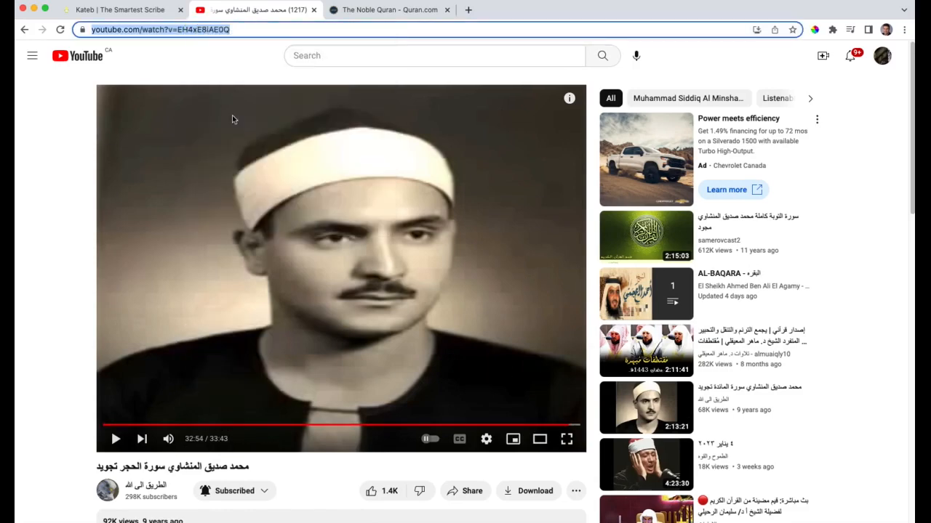
# Return to Kateb, paste the copied address as the Youtube URL and choose surah 15. Al-Hijr
pyautogui.click(142, 13)
pyautogui.click(333, 146)
pyautogui.rightClick(334, 147)
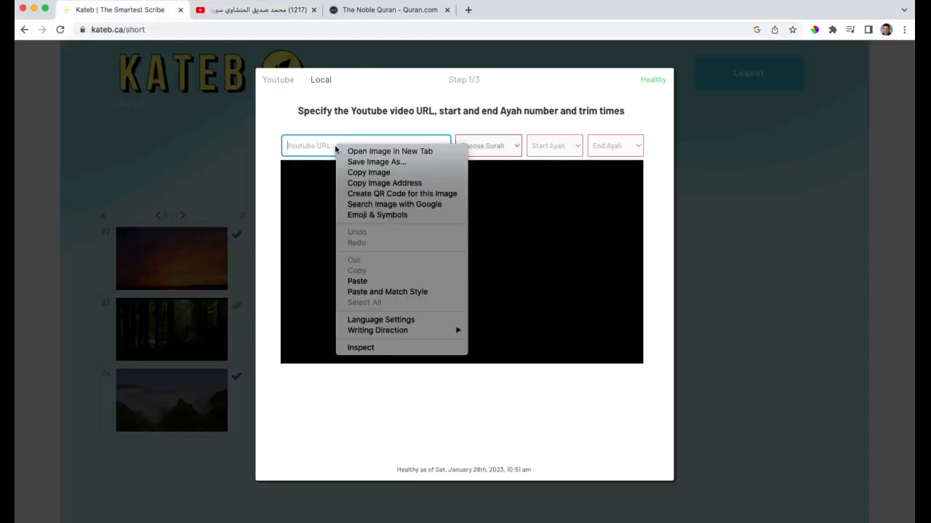
pyautogui.click(378, 281)
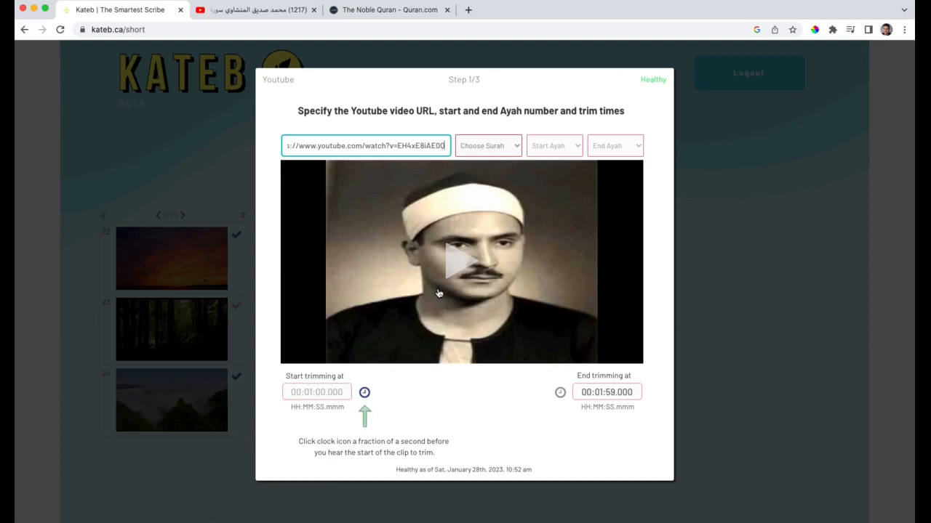
pyautogui.click(518, 147)
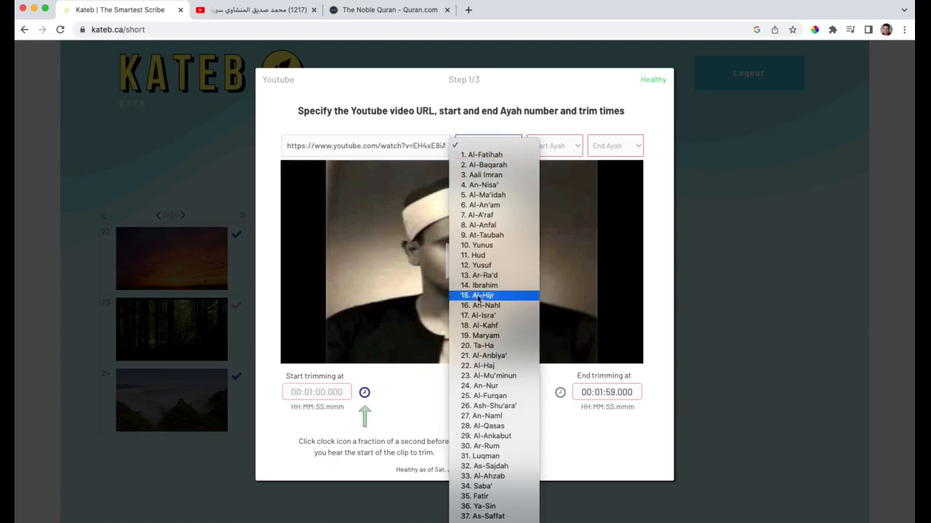
pyautogui.click(486, 297)
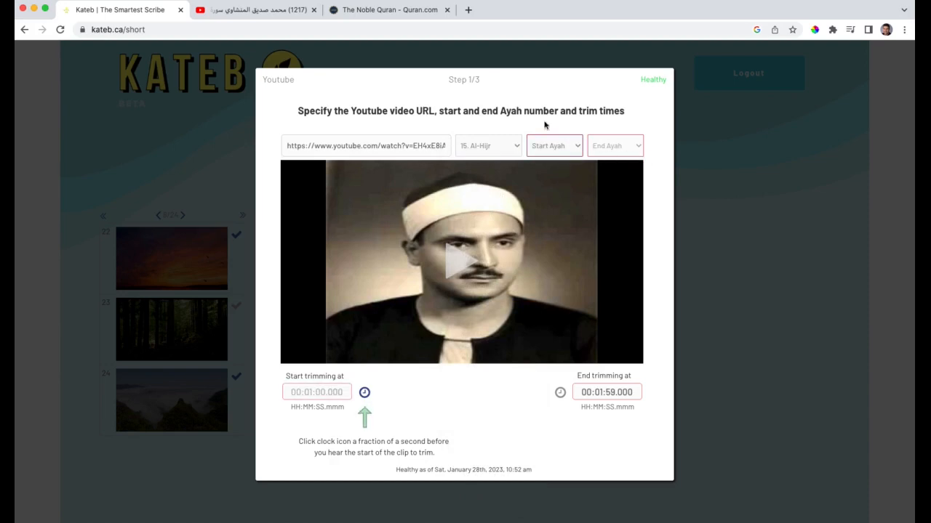
# Open Surah Al-Hijr on Quran.com and look up the numbers of its closing ayahs
pyautogui.click(369, 9)
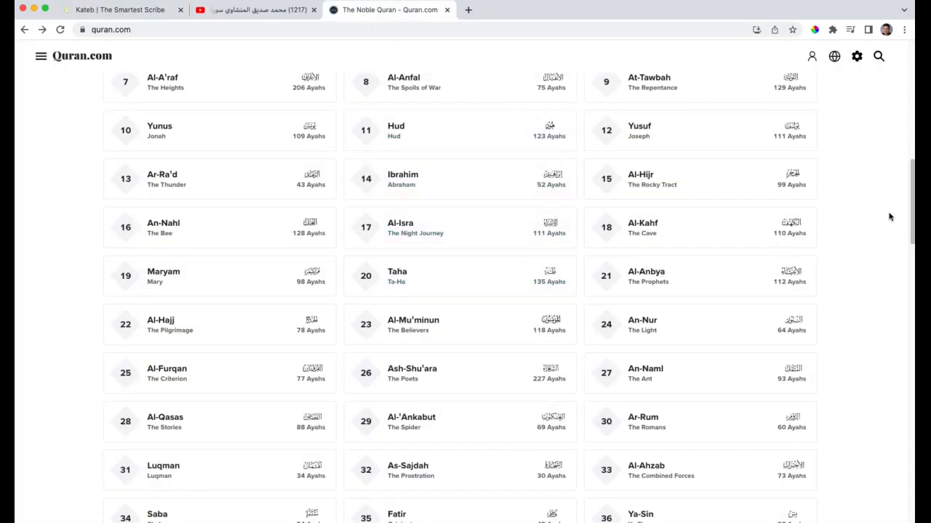
pyautogui.click(642, 181)
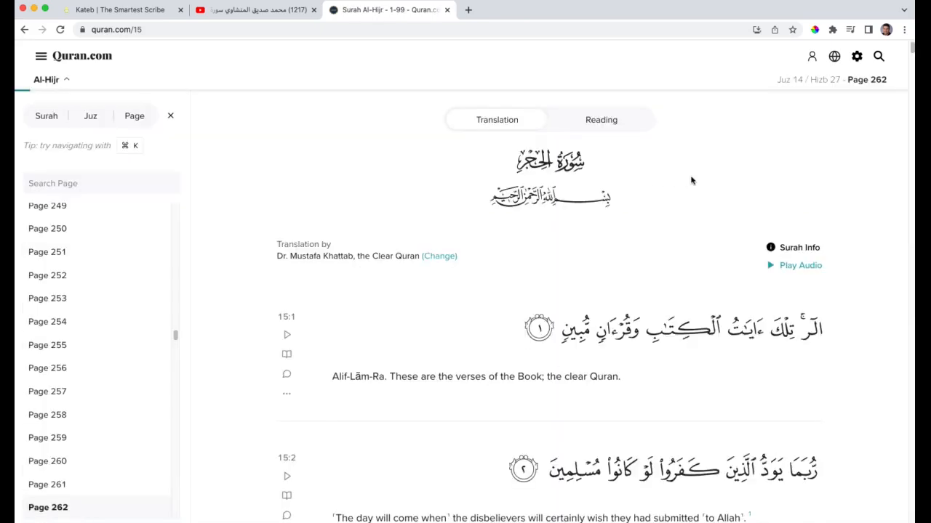
pyautogui.scroll(-1, 693, 181)
pyautogui.moveTo(911, 49); pyautogui.dragTo(914, 520)
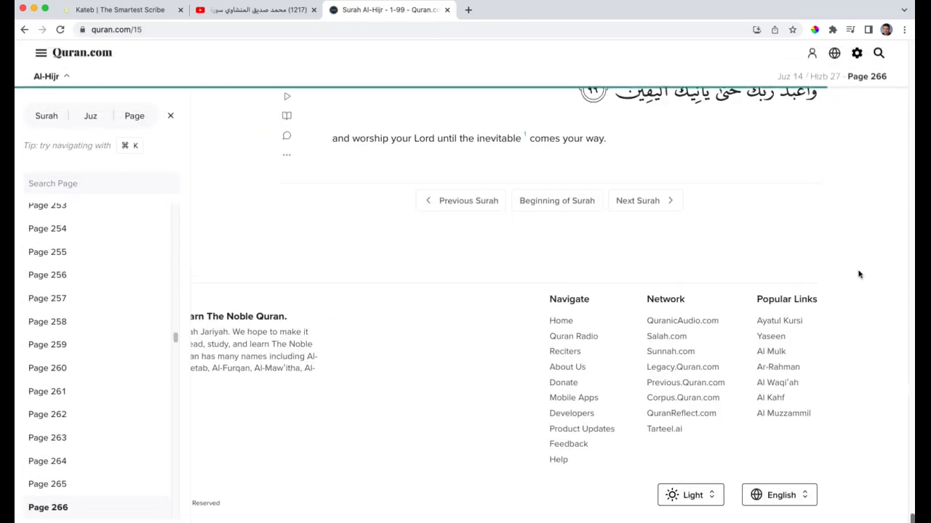
pyautogui.scroll(-2, 857, 266)
pyautogui.scroll(5, 857, 264)
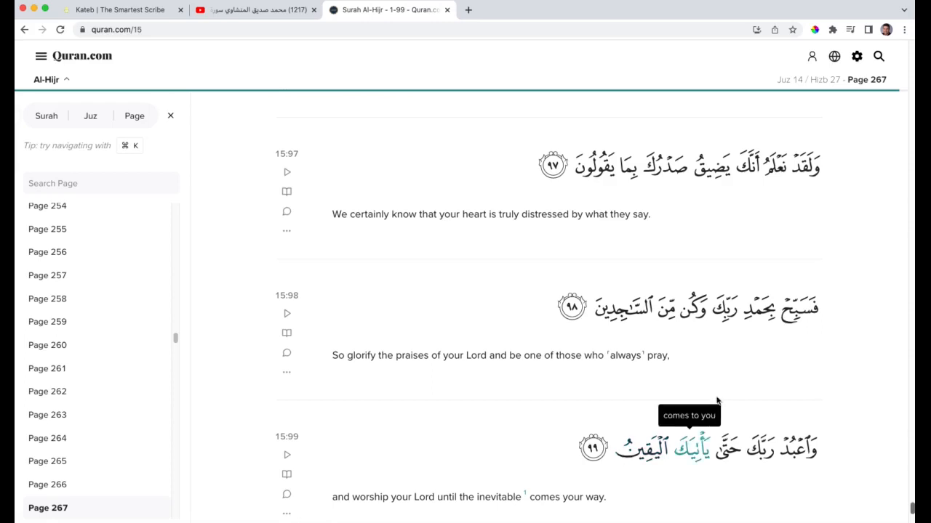
# Back in Kateb, set the start ayah to 97 and the end ayah to 99
pyautogui.click(107, 11)
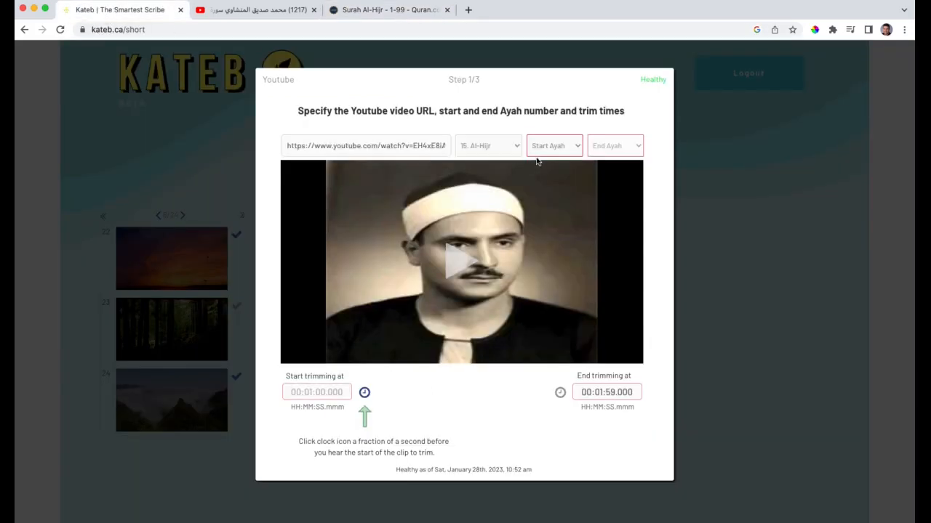
pyautogui.click(576, 148)
pyautogui.scroll(-5, 560, 351)
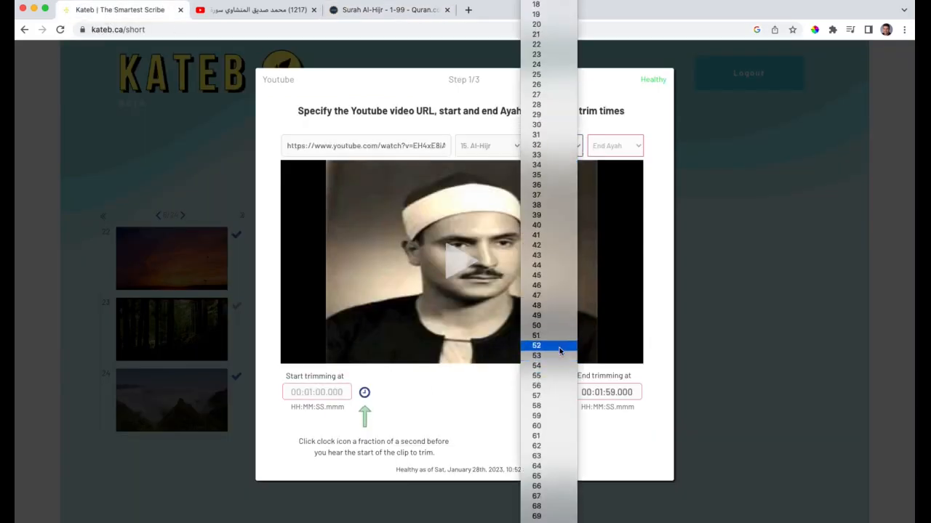
pyautogui.scroll(-5, 560, 351)
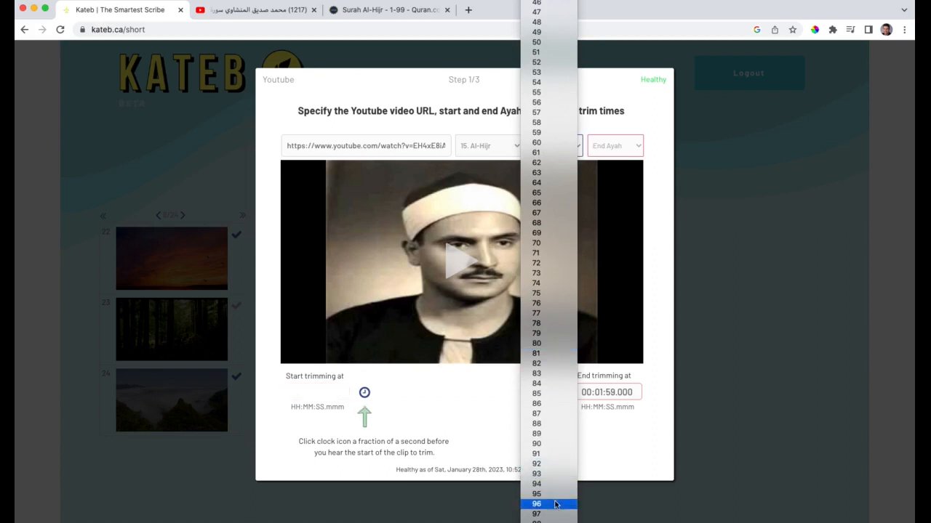
pyautogui.click(556, 514)
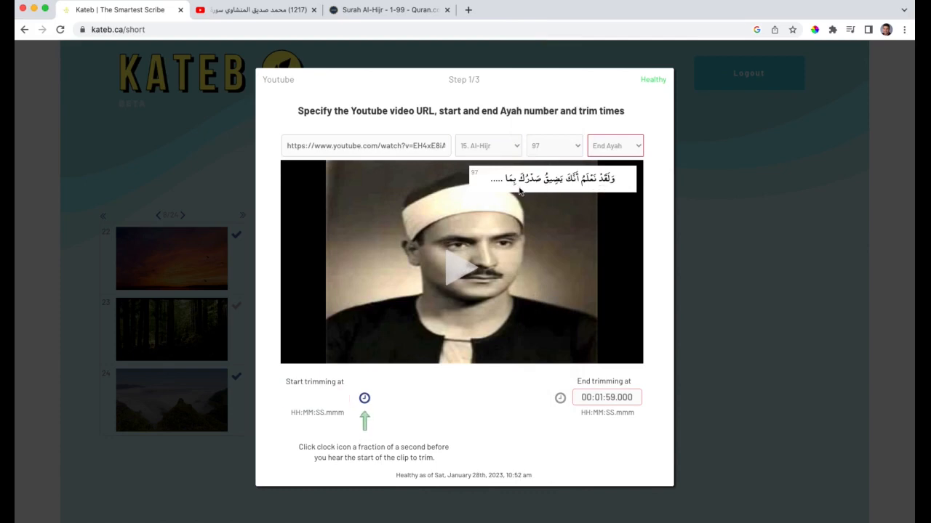
pyautogui.click(640, 145)
pyautogui.click(615, 174)
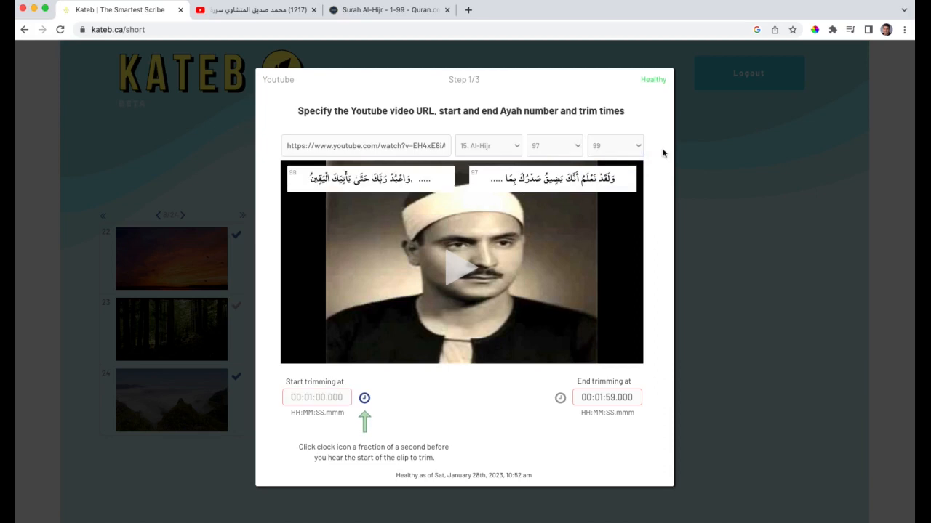
# Play the video near its end, mark the trim start at about 00:33:03 and the end at about 00:33:40, and preview the clip
pyautogui.click(455, 272)
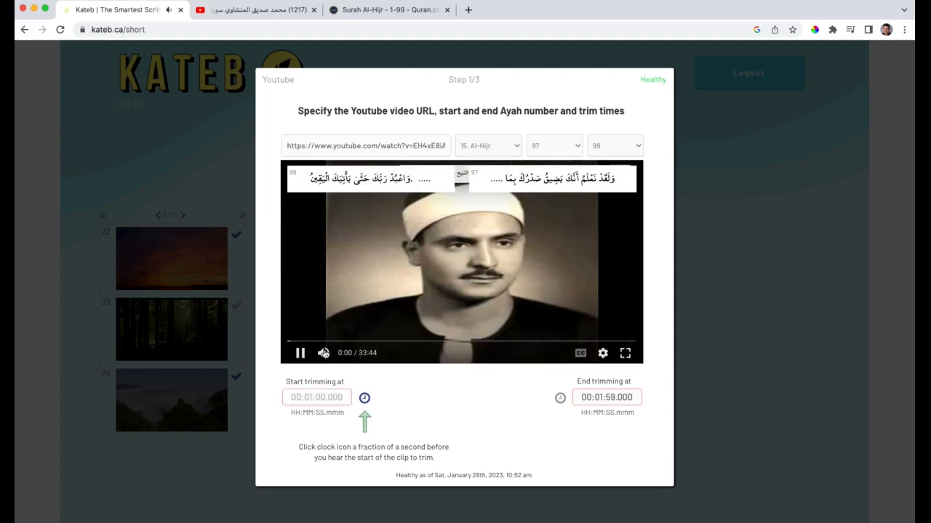
pyautogui.moveTo(290, 343); pyautogui.dragTo(624, 351)
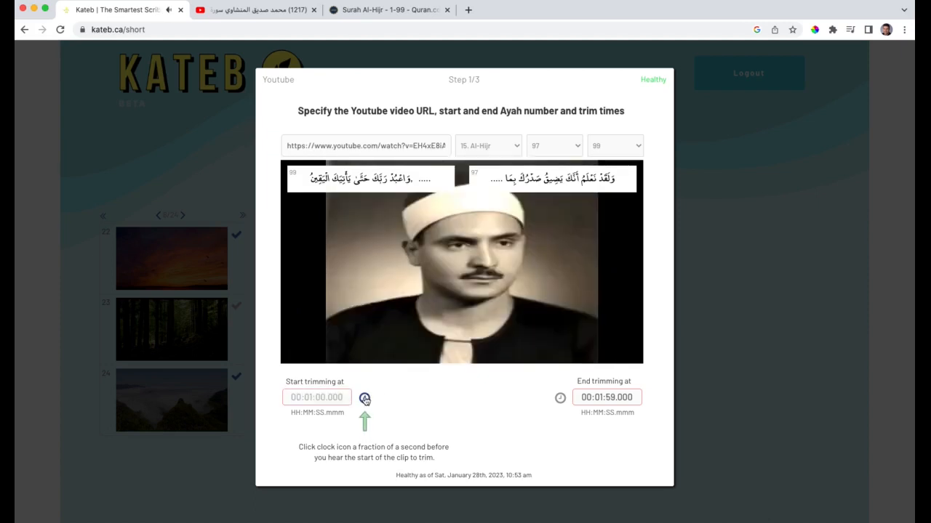
pyautogui.click(364, 399)
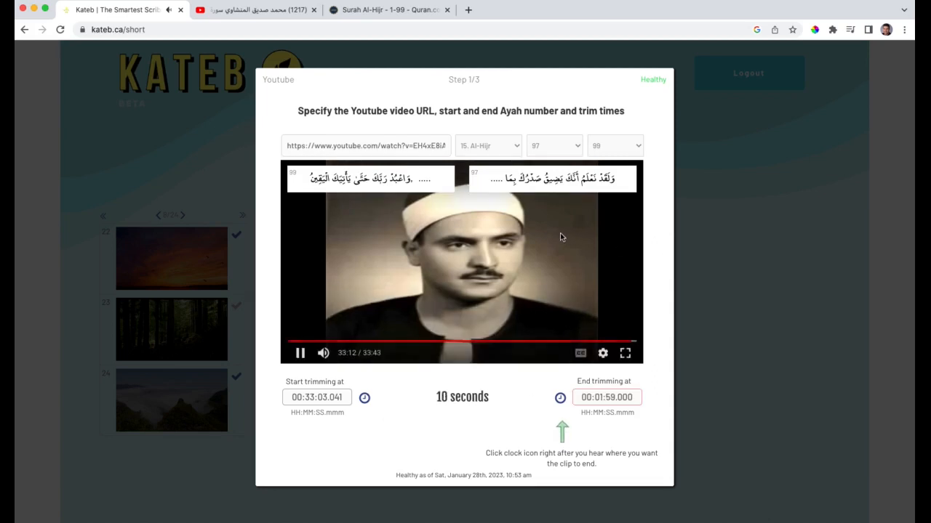
pyautogui.click(561, 398)
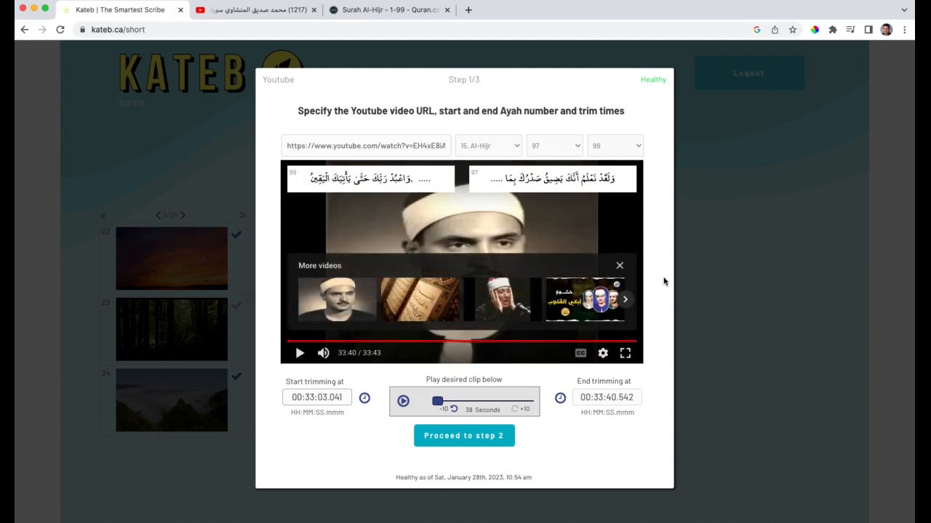
pyautogui.click(403, 402)
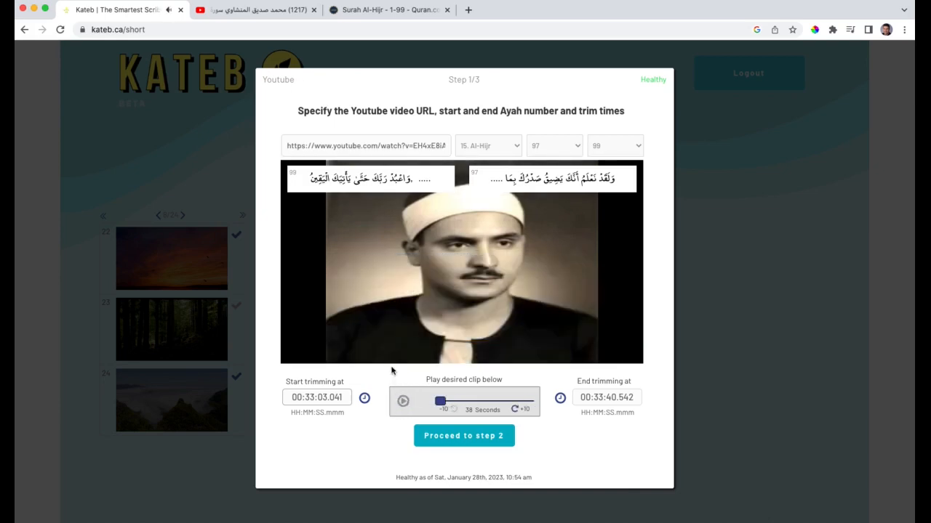
pyautogui.moveTo(441, 401); pyautogui.dragTo(527, 404)
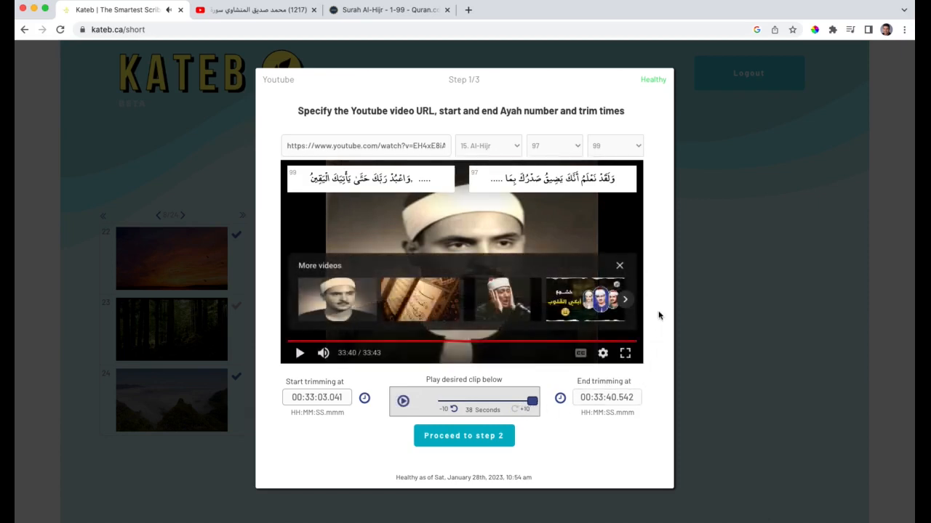
# Set the trim start time to 00:33:02.041 and preview the beginning and end of the clip
pyautogui.click(344, 398)
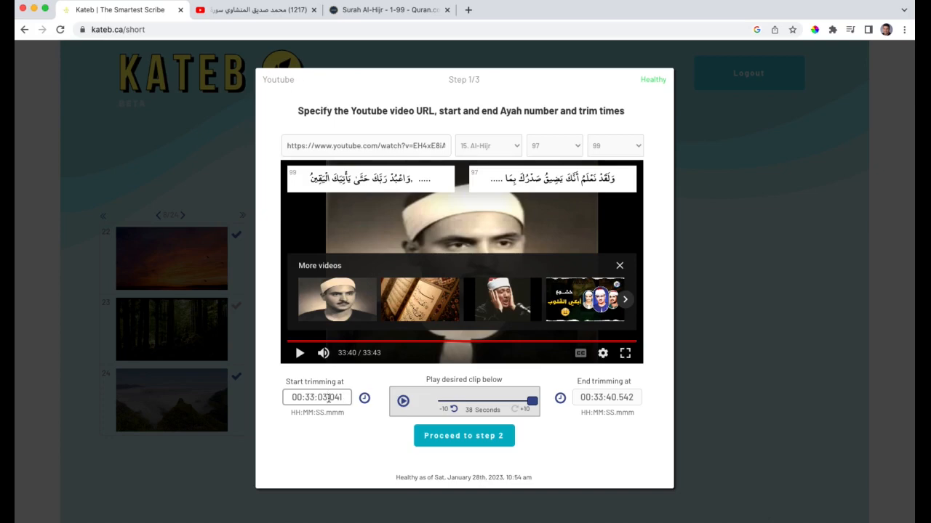
pyautogui.press('BackSpace')
pyautogui.write('2')
pyautogui.click(403, 402)
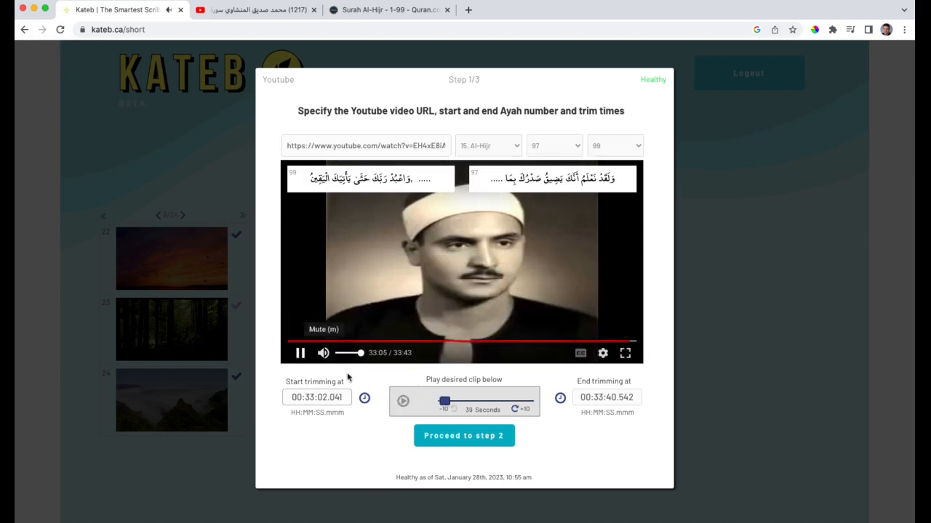
pyautogui.moveTo(443, 401); pyautogui.dragTo(528, 405)
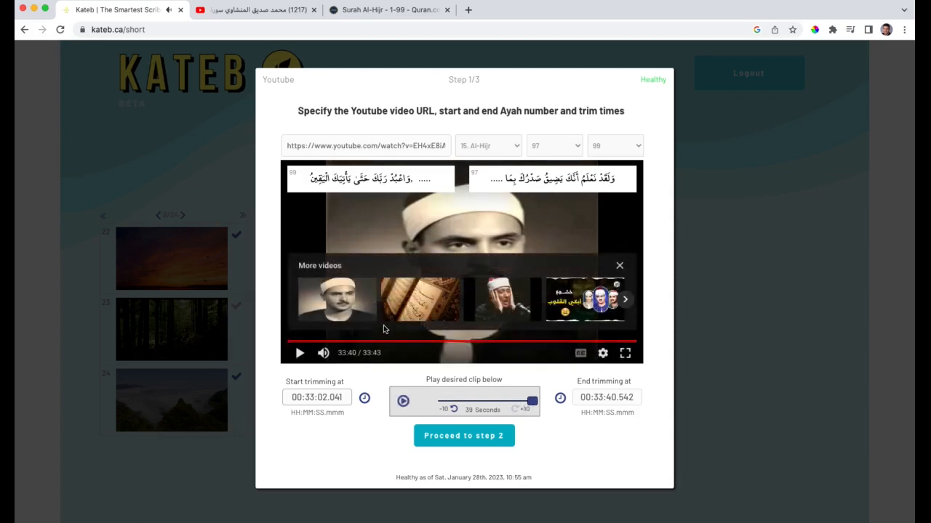
# Proceed to step 2 and split the text into three lines, ending each at its ayah marker (97, 98 and 99)
pyautogui.click(464, 439)
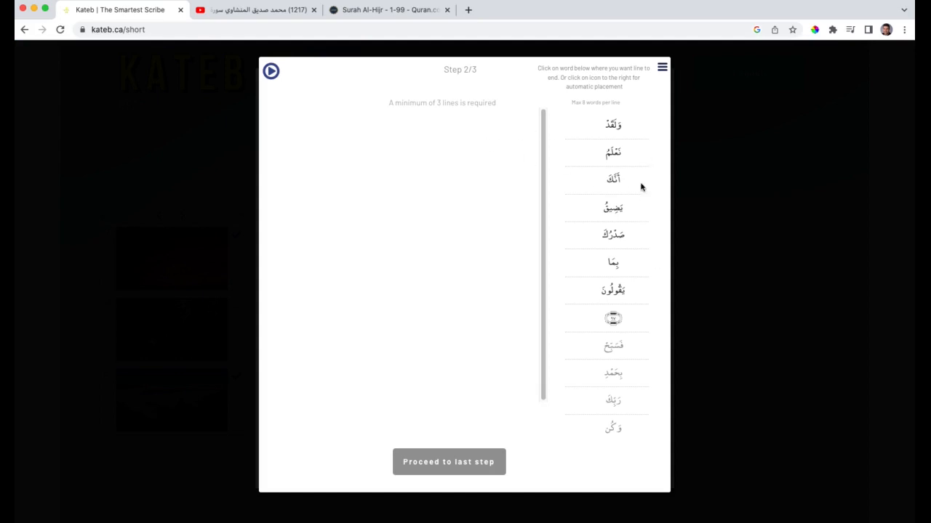
pyautogui.click(613, 320)
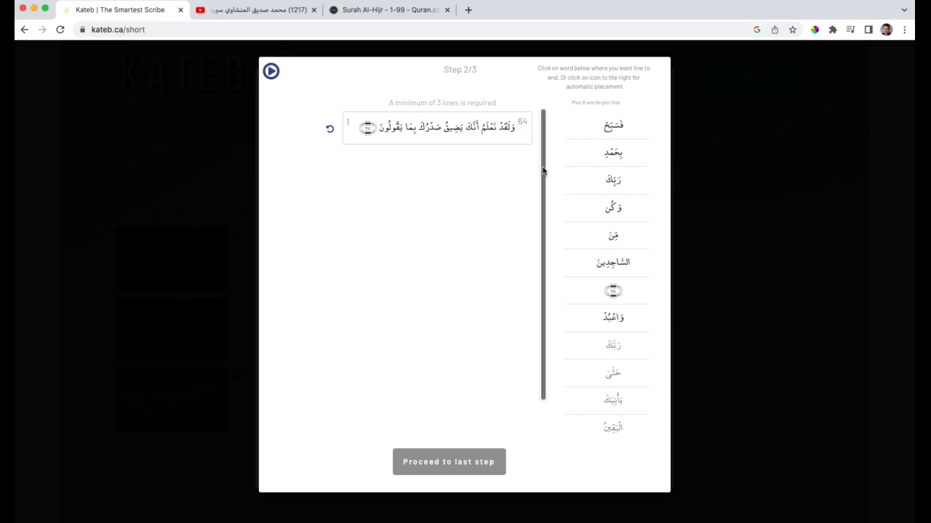
pyautogui.click(619, 292)
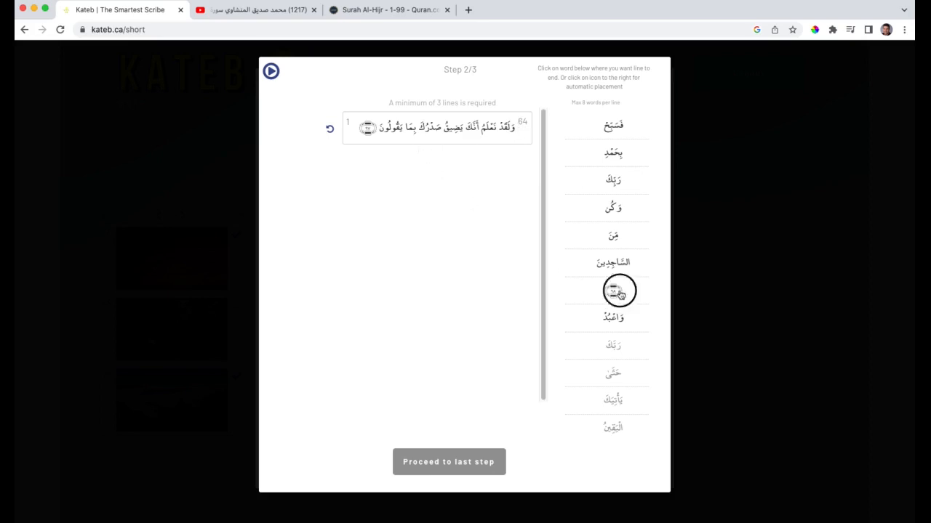
pyautogui.click(614, 268)
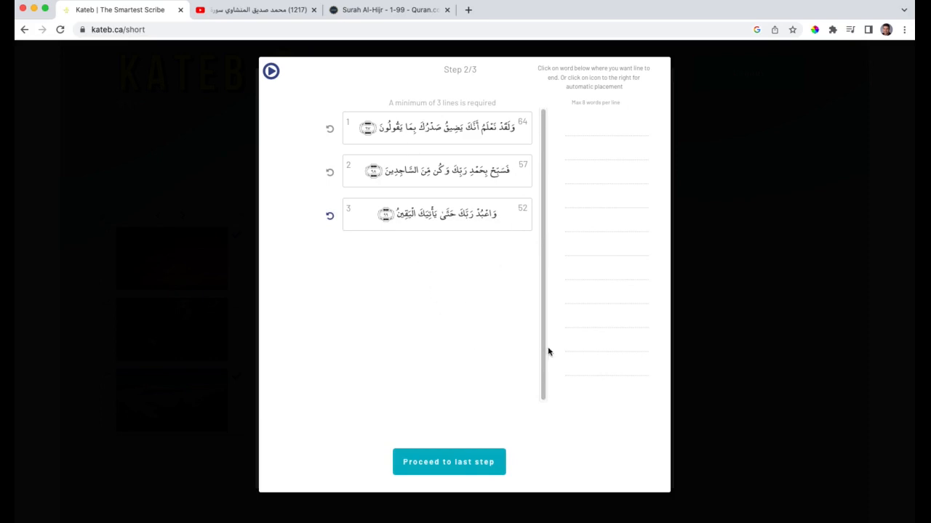
# Proceed to the last step, importing the trimmed audio segment and choosing the vertical 9/16 video format
pyautogui.click(446, 465)
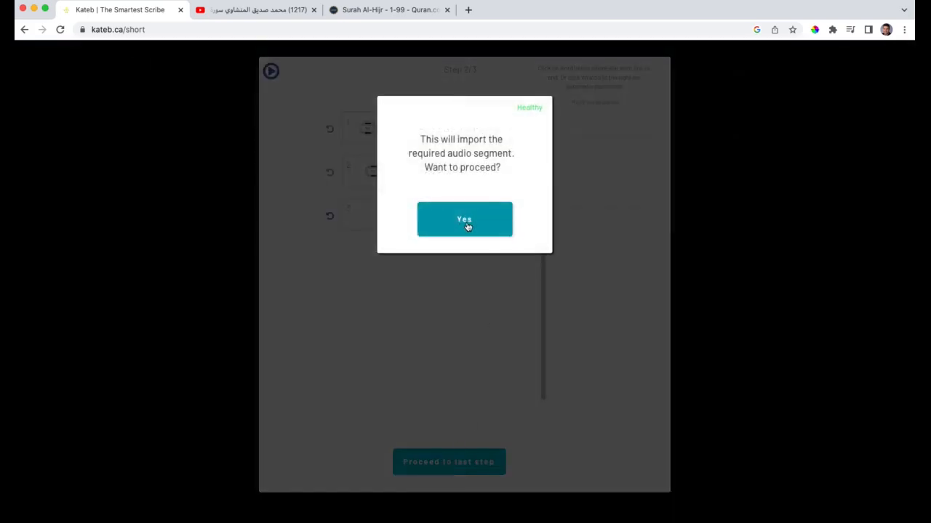
pyautogui.click(468, 227)
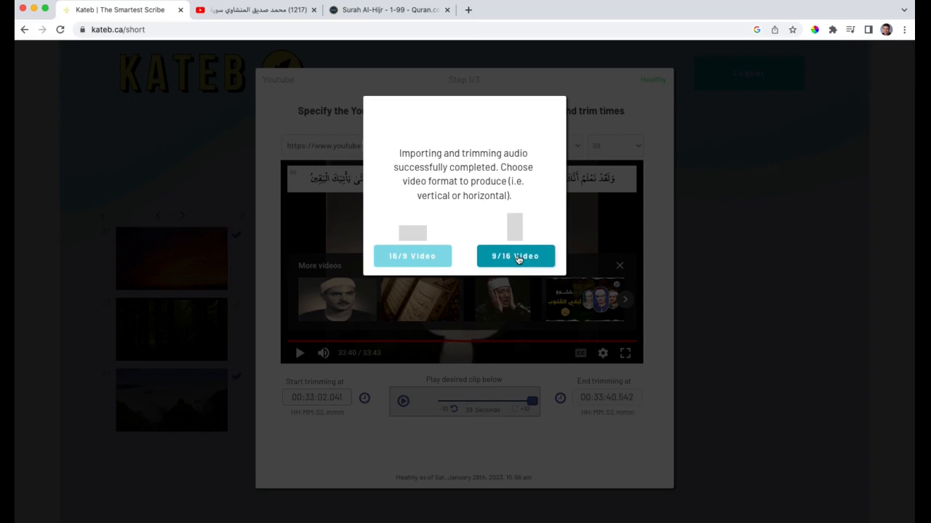
pyautogui.click(512, 259)
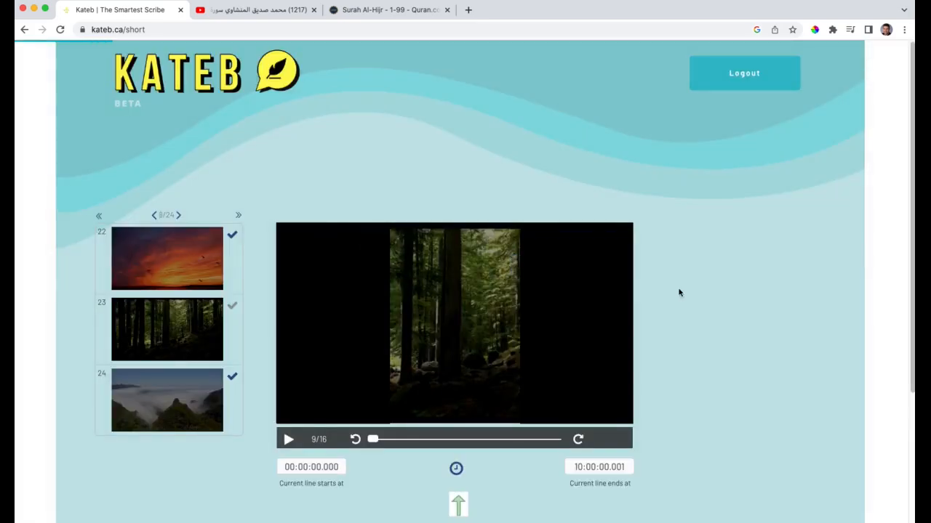
pyautogui.scroll(-1, 677, 293)
pyautogui.scroll(-2, 680, 293)
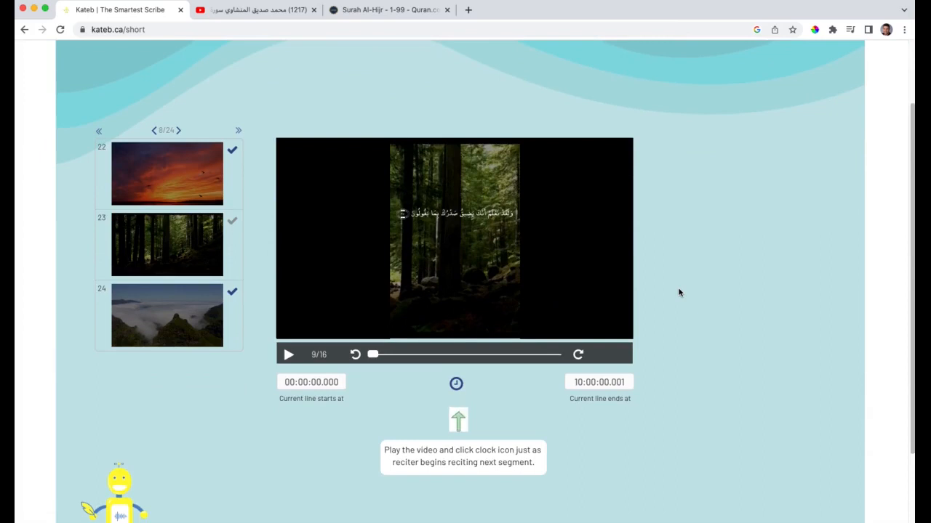
pyautogui.scroll(1, 679, 293)
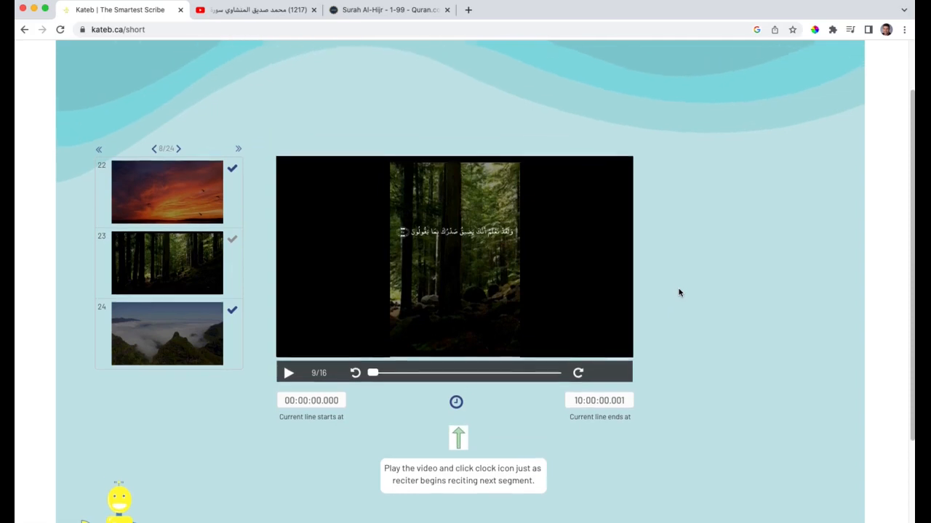
pyautogui.scroll(1, 679, 293)
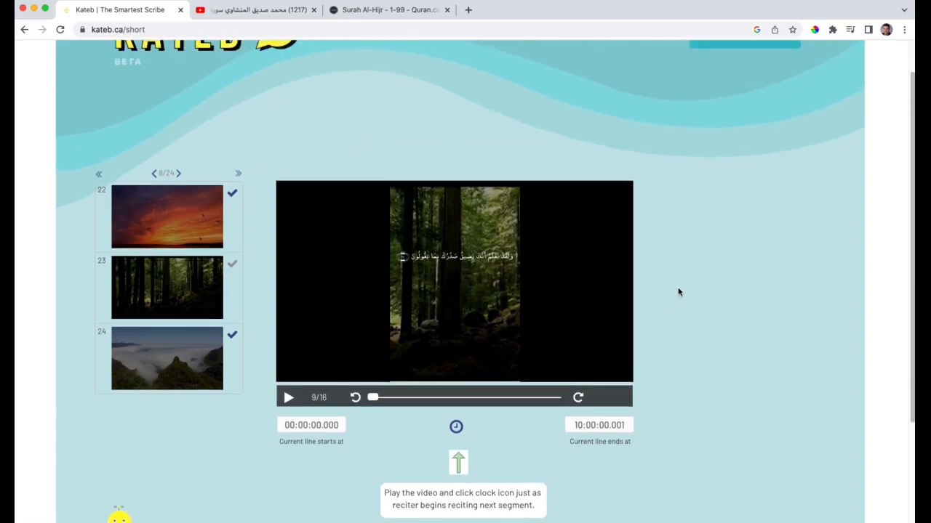
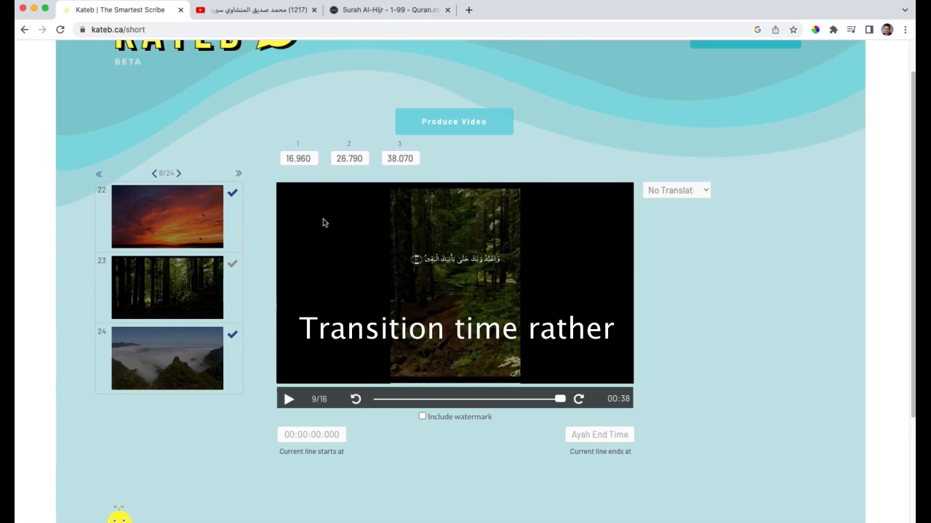
# Examine the transition times of subtitle lines 1, 2 and 3
pyautogui.click(312, 162)
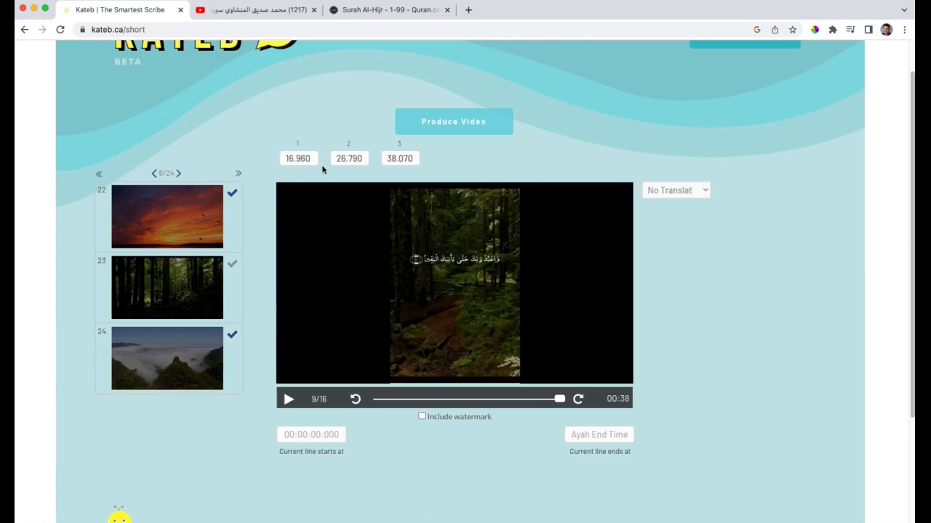
pyautogui.click(356, 400)
pyautogui.click(286, 158)
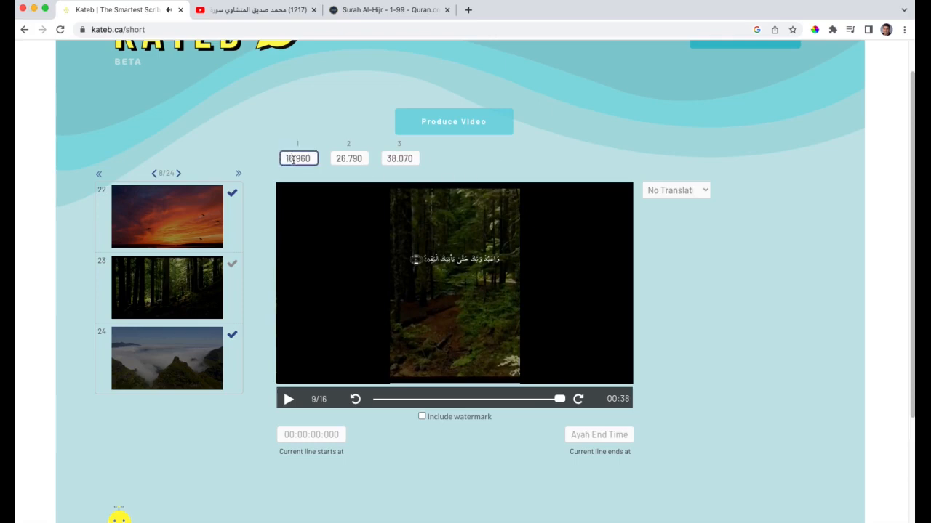
pyautogui.click(293, 157)
pyautogui.click(350, 159)
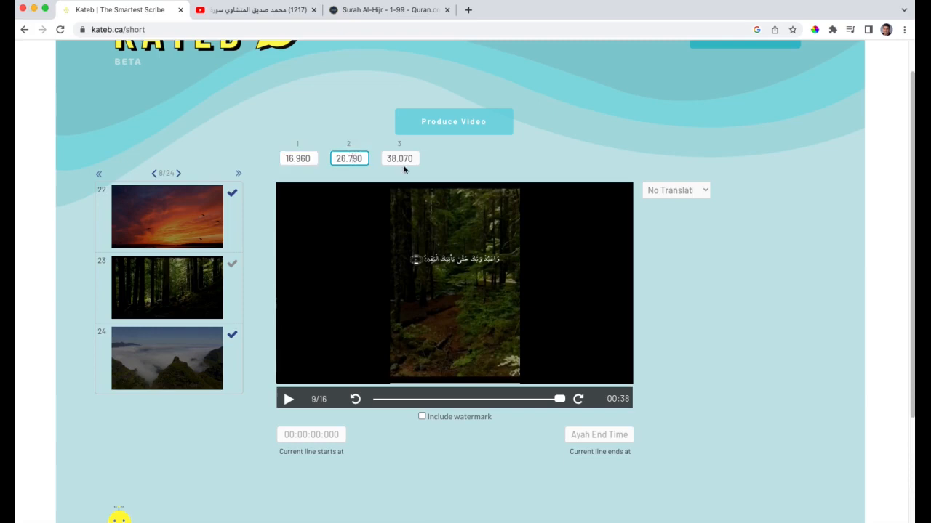
pyautogui.click(400, 159)
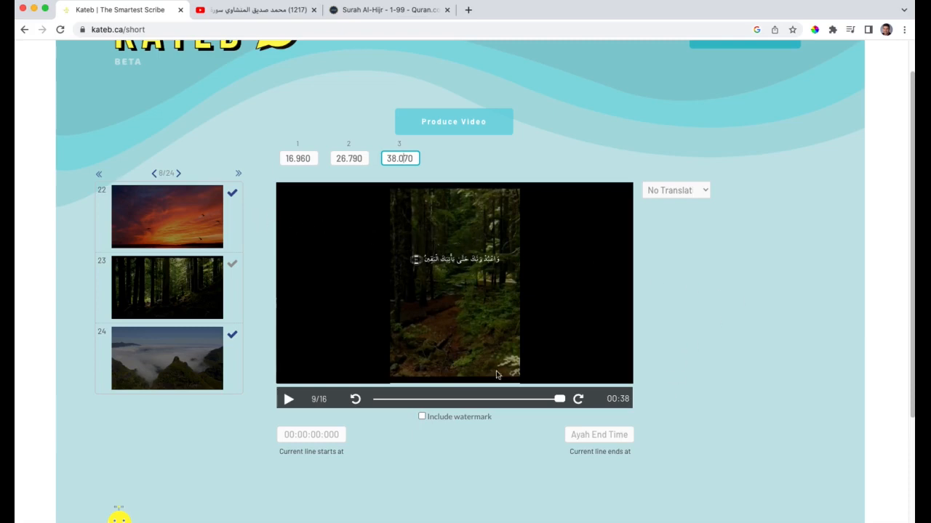
# Browse the background gallery to page 15 and apply background 45, the lone tree under a teal and red starry sky
pyautogui.click(178, 174)
pyautogui.click(179, 176)
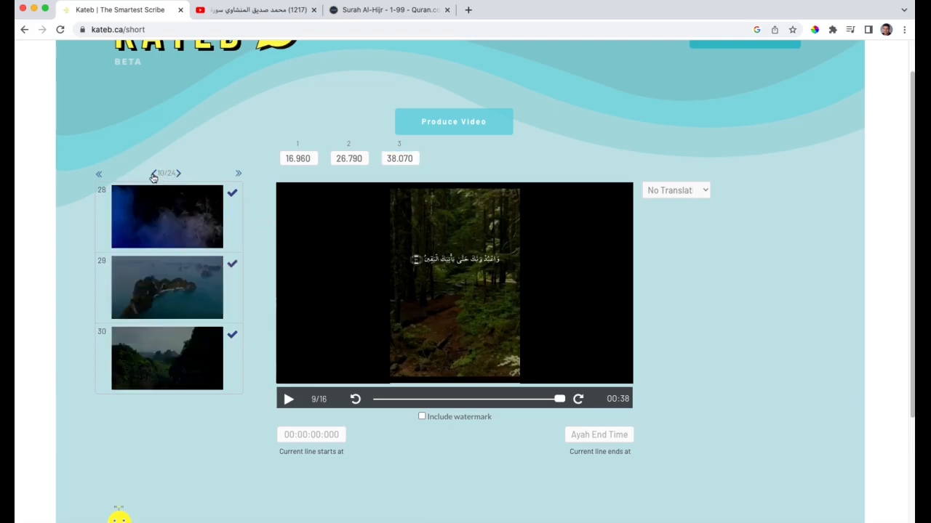
pyautogui.click(153, 175)
pyautogui.click(153, 176)
pyautogui.click(179, 175)
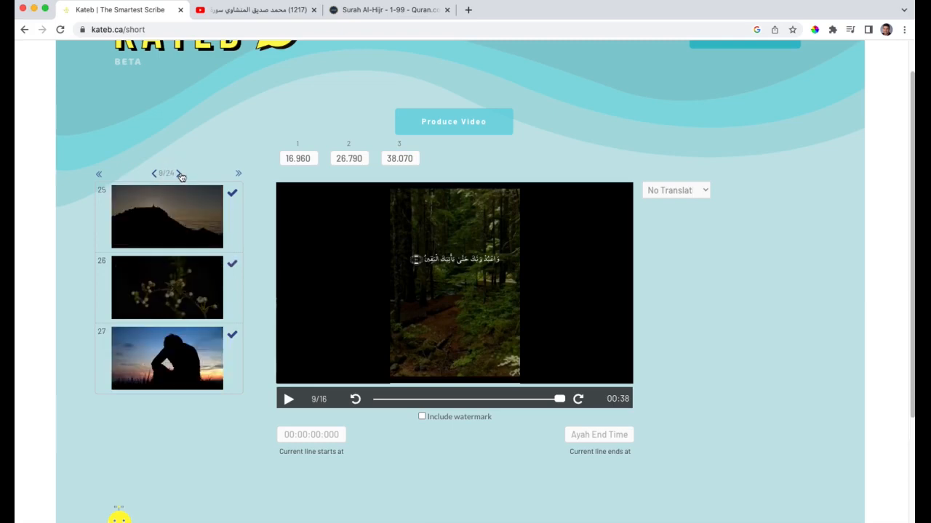
pyautogui.click(179, 176)
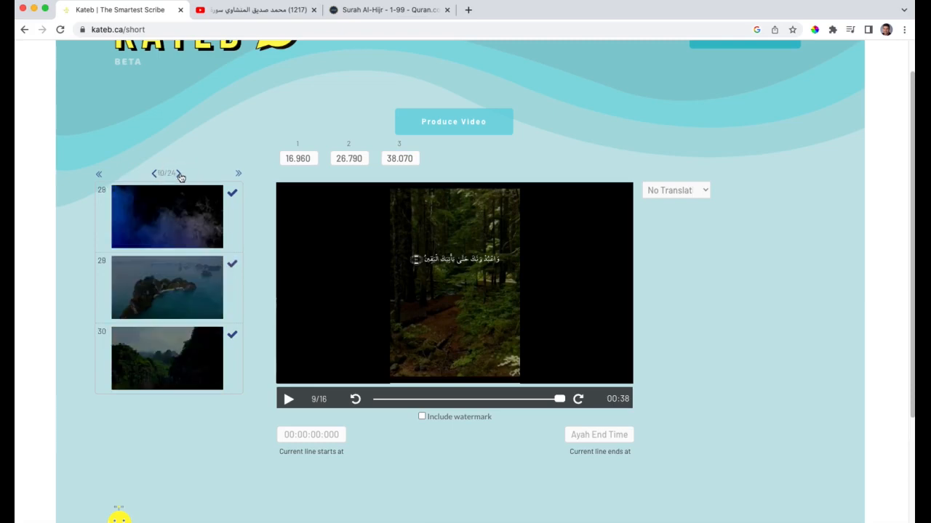
pyautogui.click(180, 175)
pyautogui.click(180, 175)
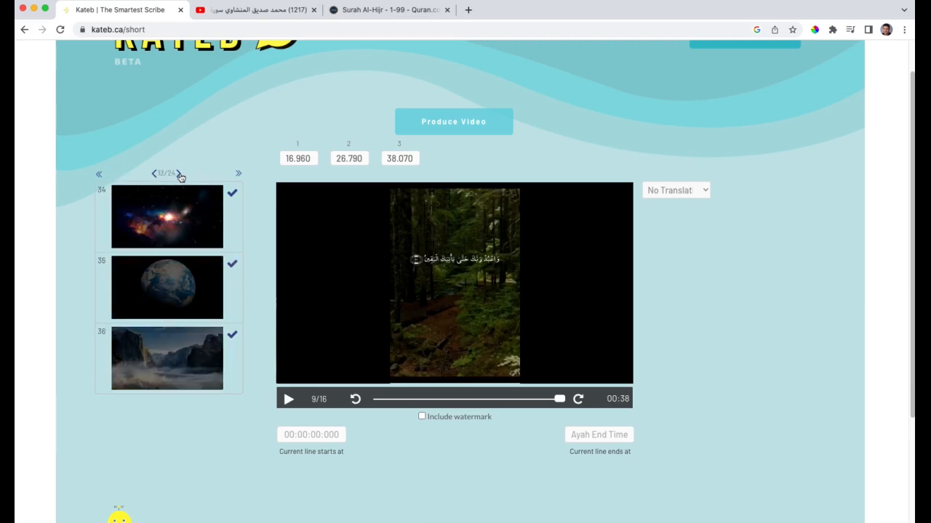
pyautogui.click(179, 175)
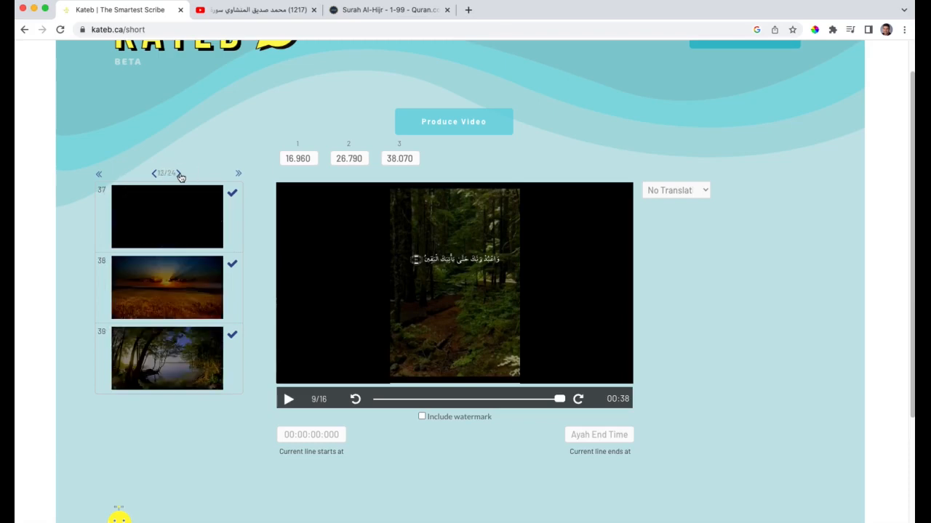
pyautogui.click(179, 175)
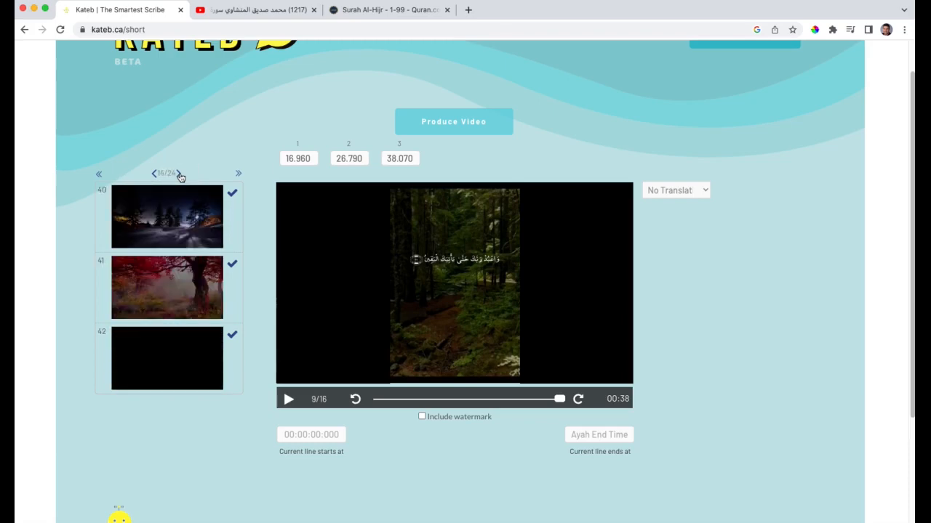
pyautogui.click(180, 175)
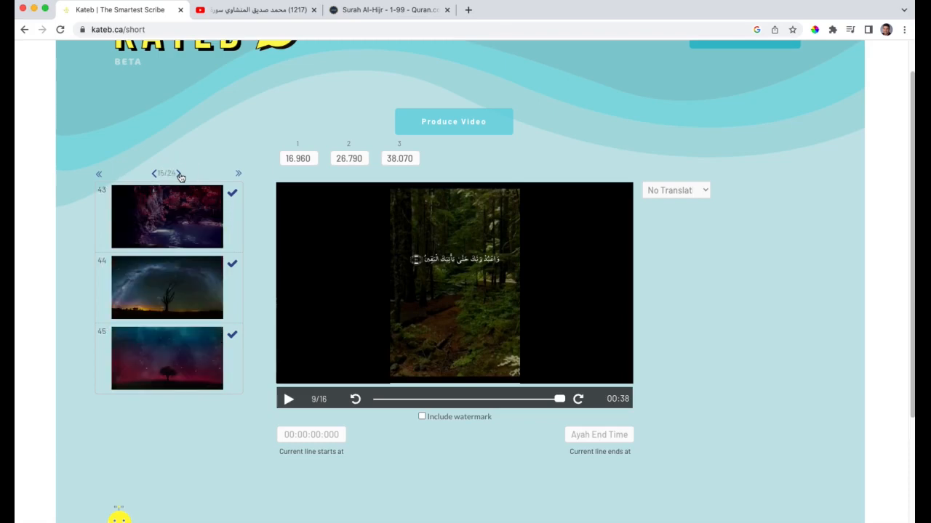
pyautogui.click(233, 338)
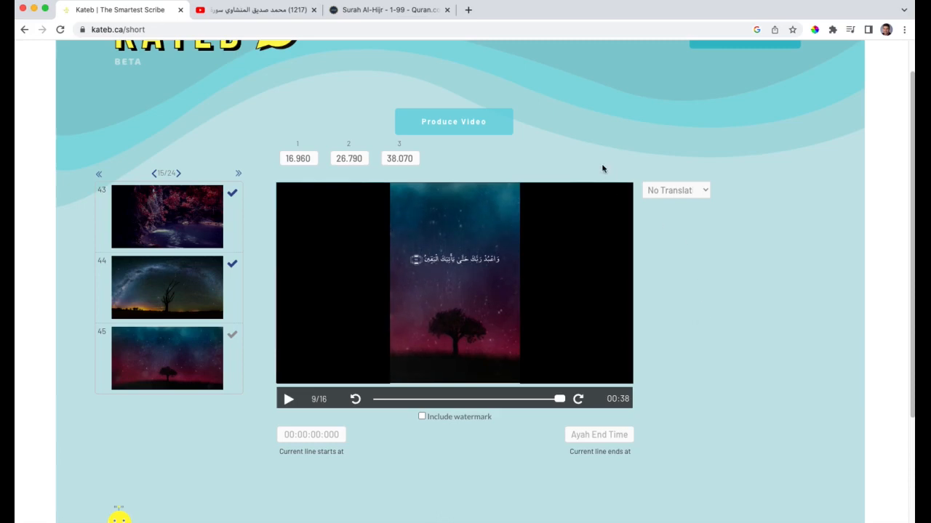
# Add an English translation to the subtitles
pyautogui.click(449, 127)
pyautogui.click(705, 191)
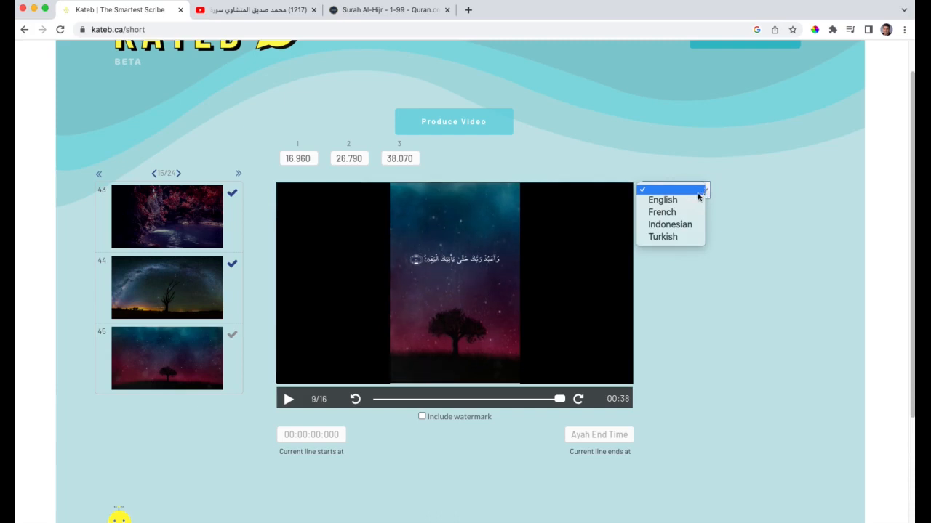
pyautogui.click(674, 205)
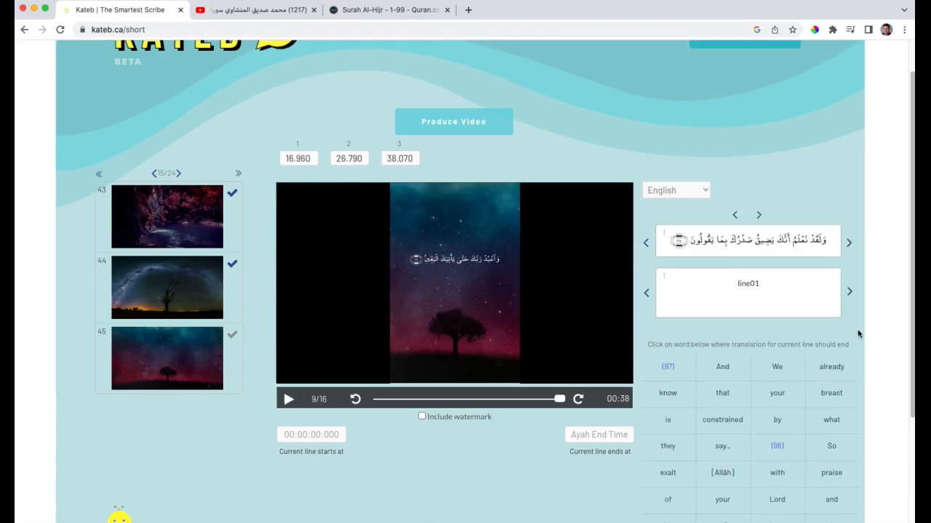
# Split the English translation across the three lines, ending them at "say..", "Him].." and "death]." respectively
pyautogui.scroll(1, 858, 335)
pyautogui.scroll(-2, 858, 334)
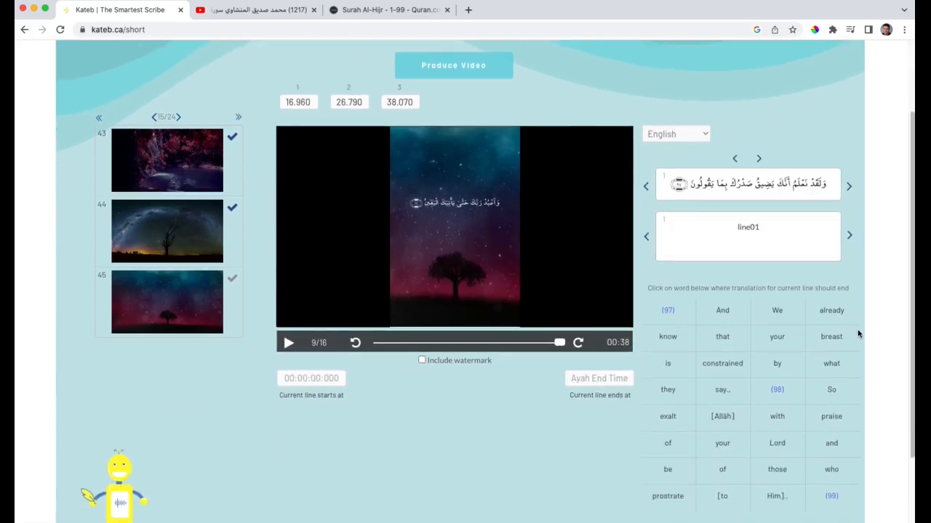
pyautogui.scroll(-1, 858, 335)
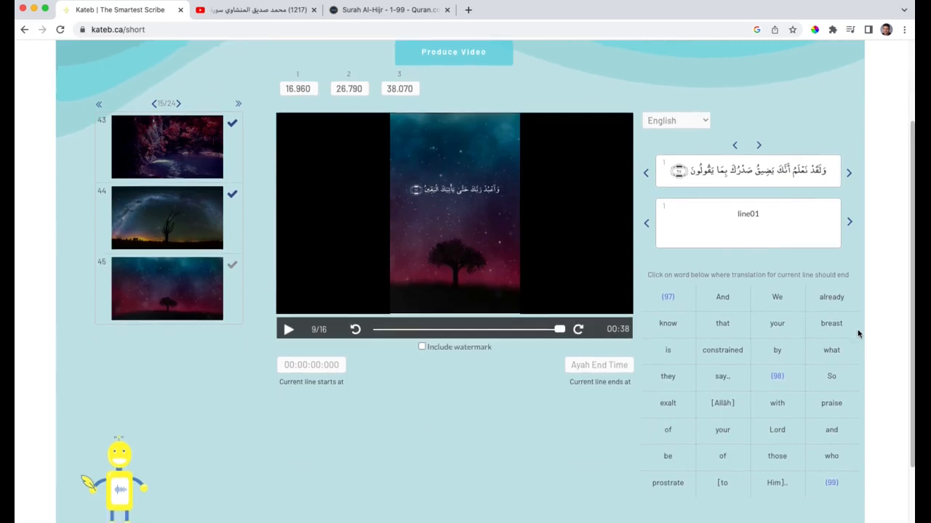
pyautogui.click(721, 378)
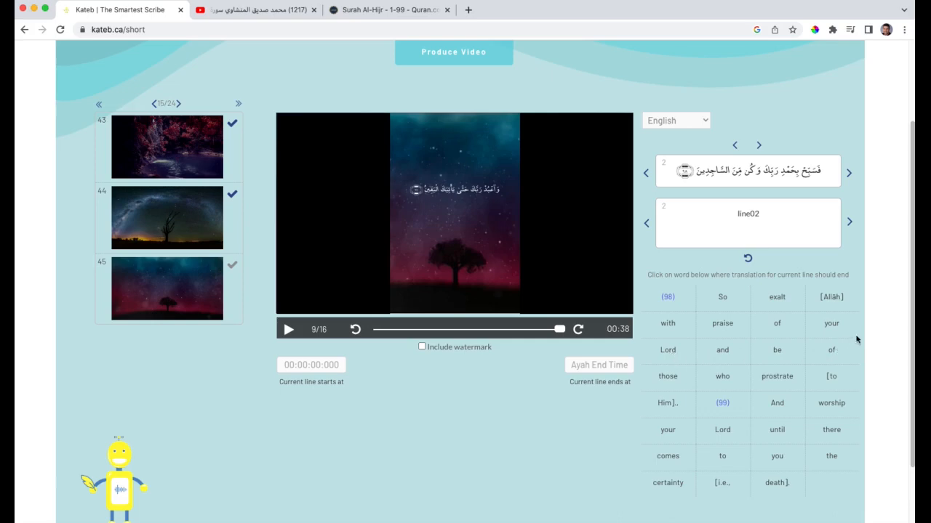
pyautogui.click(667, 404)
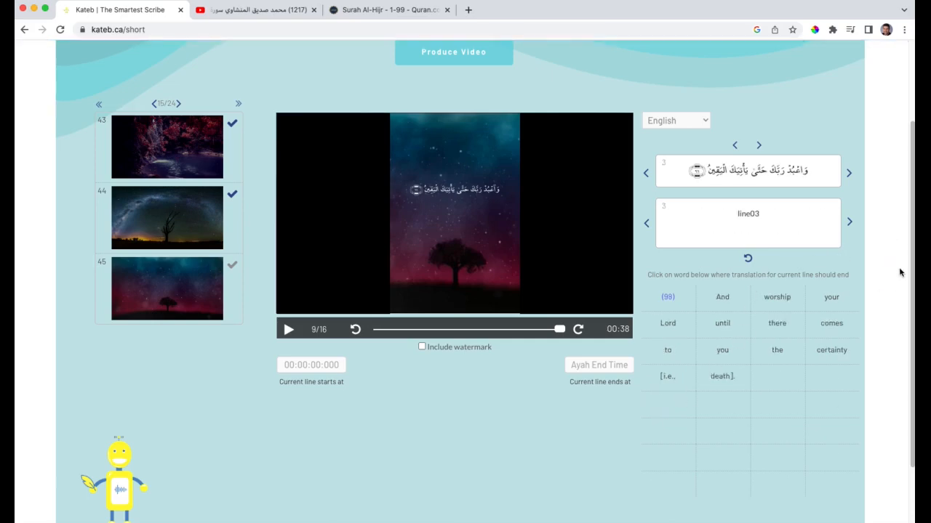
pyautogui.click(731, 373)
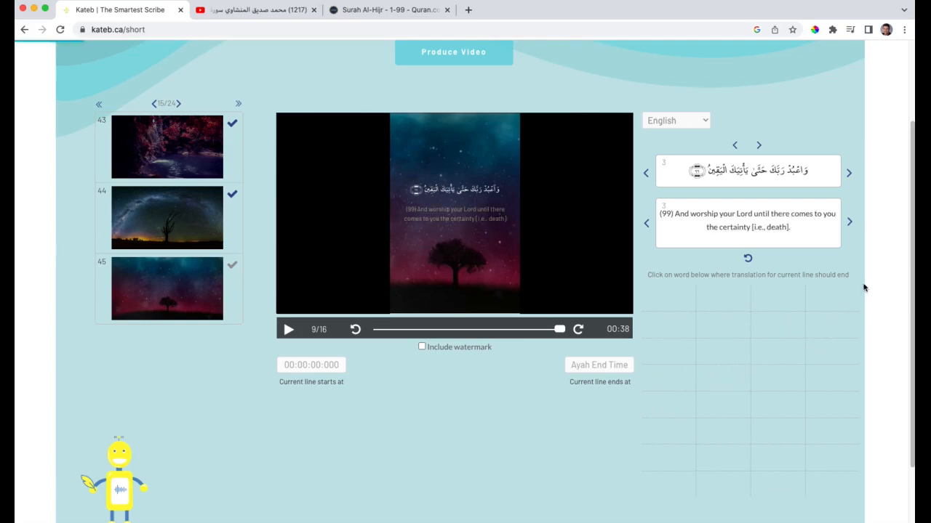
# Reposition the subtitles on the video preview, with the Arabic text near mid-frame and the English translation near the bottom edge
pyautogui.scroll(2, 864, 286)
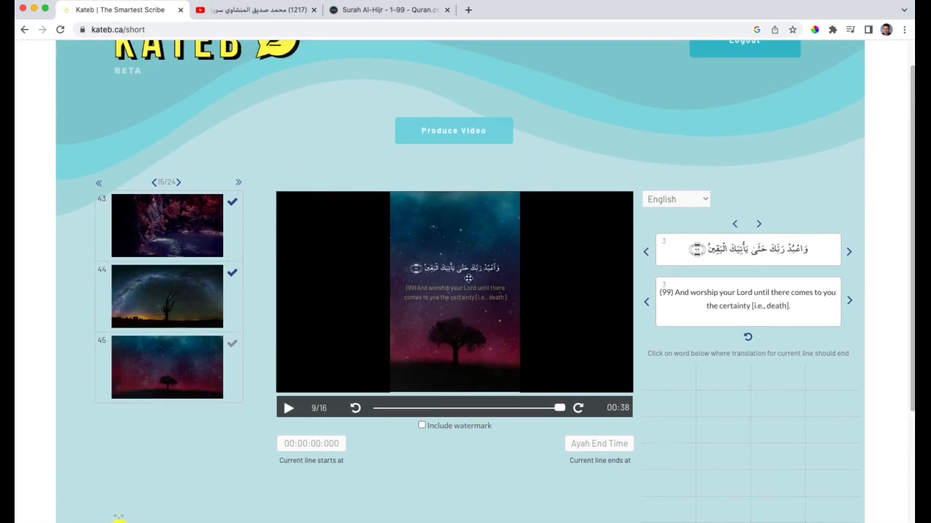
pyautogui.moveTo(468, 270); pyautogui.dragTo(465, 378)
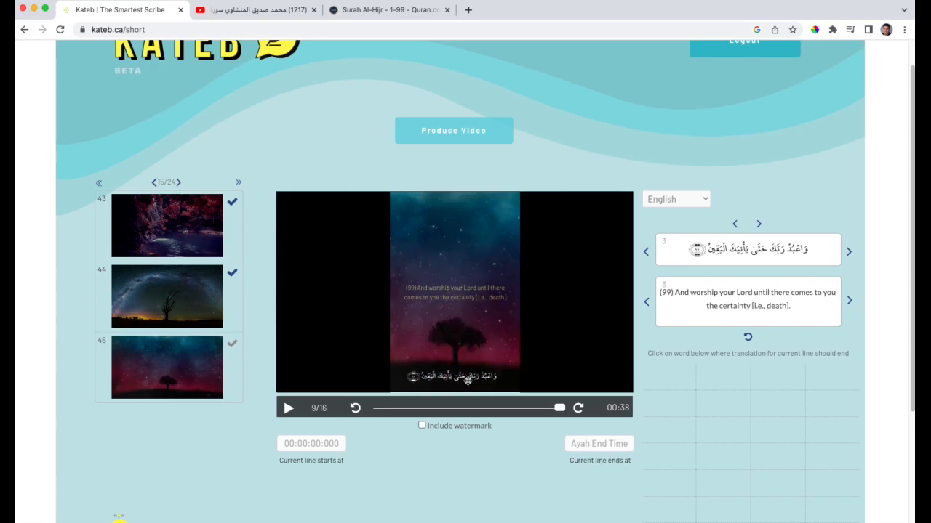
pyautogui.moveTo(472, 299)
pyautogui.mouseDown()
pyautogui.moveTo(472, 360)
pyautogui.moveTo(471, 312)
pyautogui.mouseUp()
pyautogui.moveTo(465, 376)
pyautogui.mouseDown()
pyautogui.moveTo(470, 292)
pyautogui.moveTo(459, 376)
pyautogui.mouseUp()
pyautogui.moveTo(470, 296); pyautogui.dragTo(469, 284)
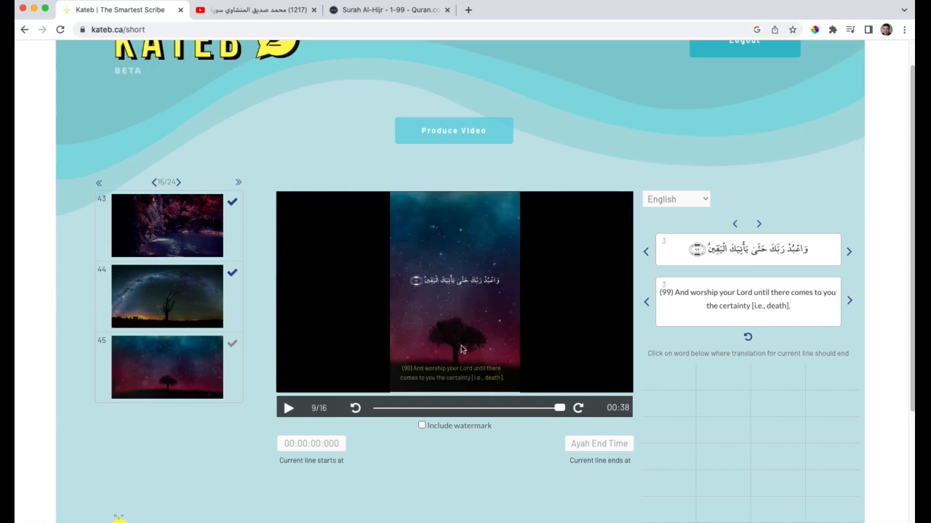
pyautogui.moveTo(465, 283); pyautogui.dragTo(464, 279)
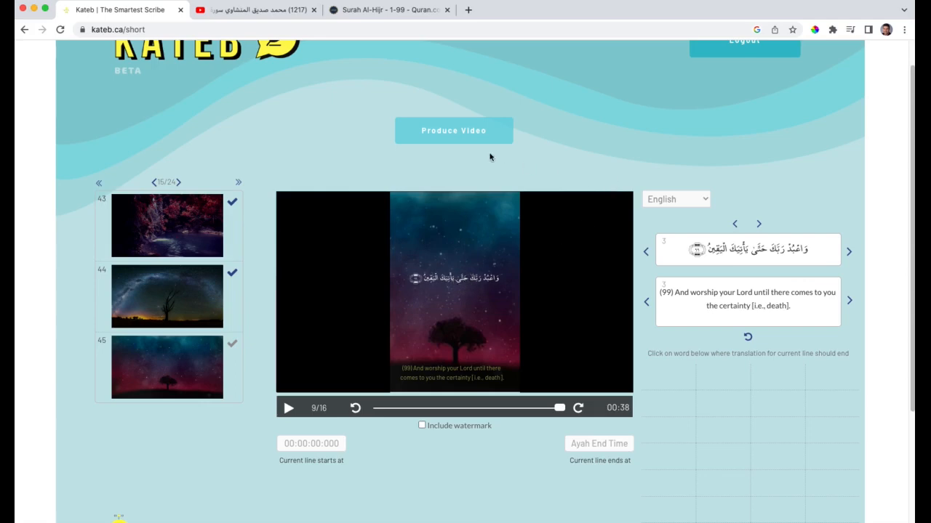
# Produce the video with fade-in and fade-out effects on the subtitles and start its download
pyautogui.click(453, 136)
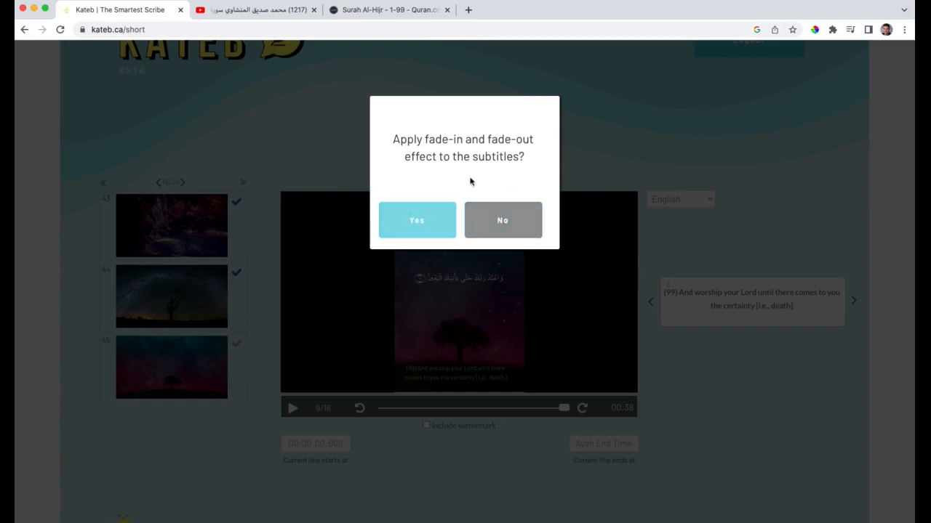
pyautogui.click(422, 223)
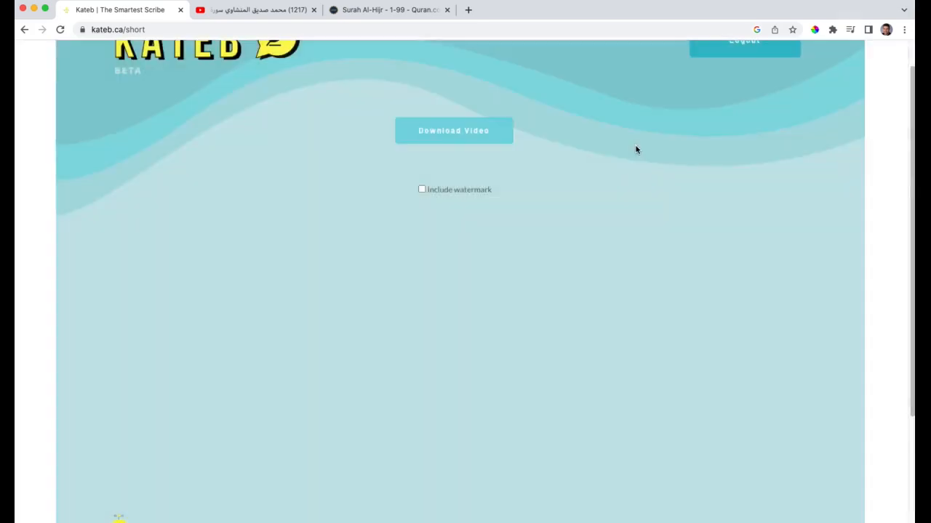
pyautogui.click(447, 133)
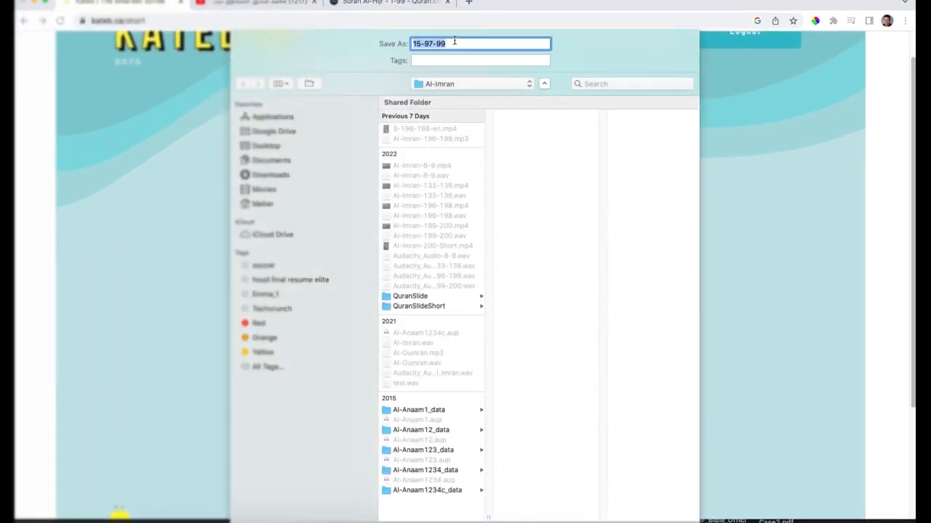
# Save the video as 15-97-99-en in the Downloads folder, replacing the existing file
pyautogui.click(455, 41)
pyautogui.write('-en')
pyautogui.click(284, 178)
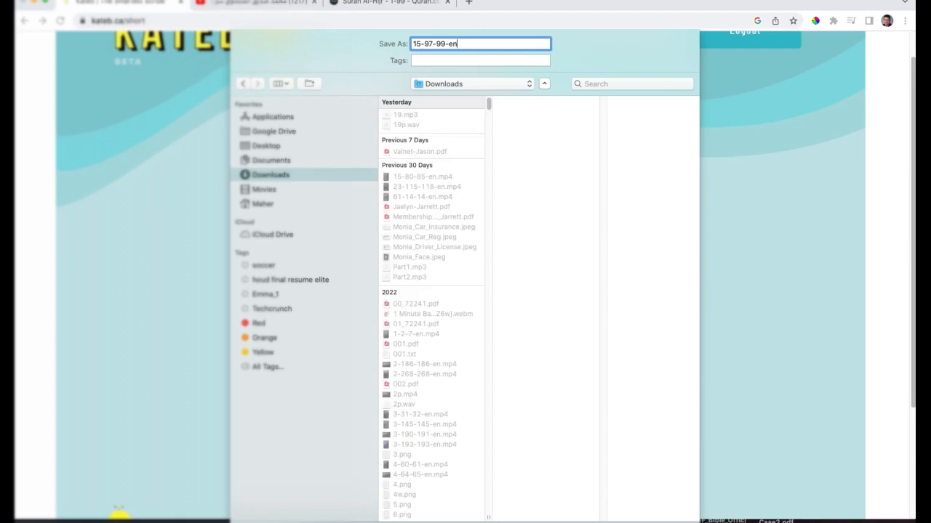
pyautogui.press('Return')
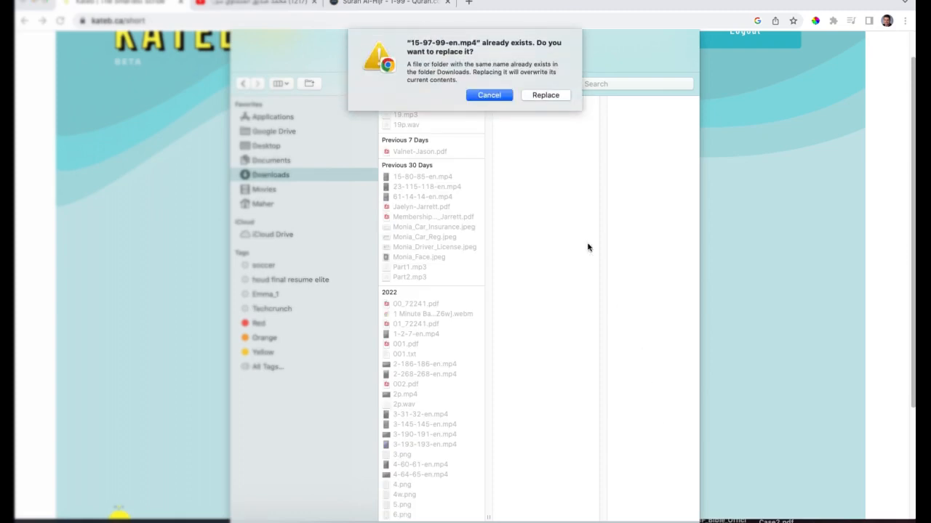
pyautogui.click(545, 95)
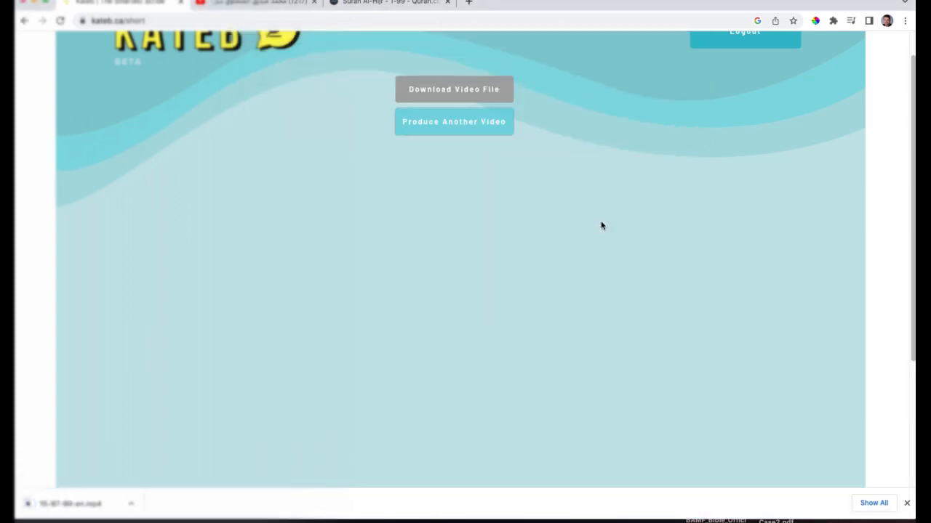
# Show the downloaded 15-97-99-en.mp4 in Finder, preview it, and open it in the video player at mid-screen
pyautogui.click(132, 505)
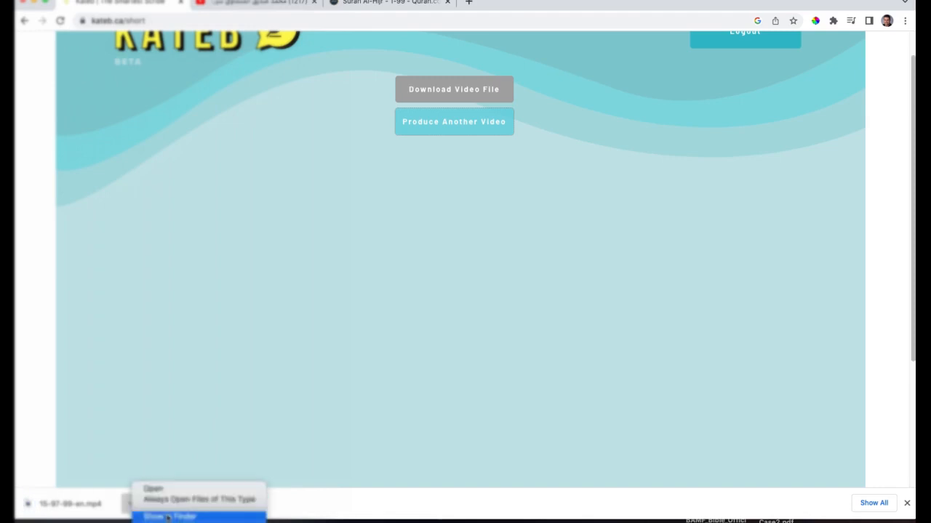
pyautogui.click(167, 517)
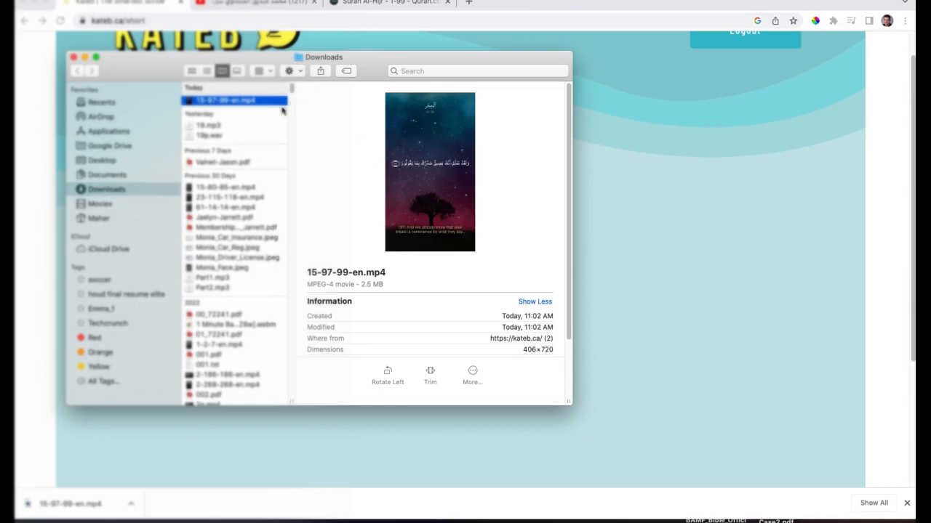
pyautogui.click(430, 172)
pyautogui.click(431, 175)
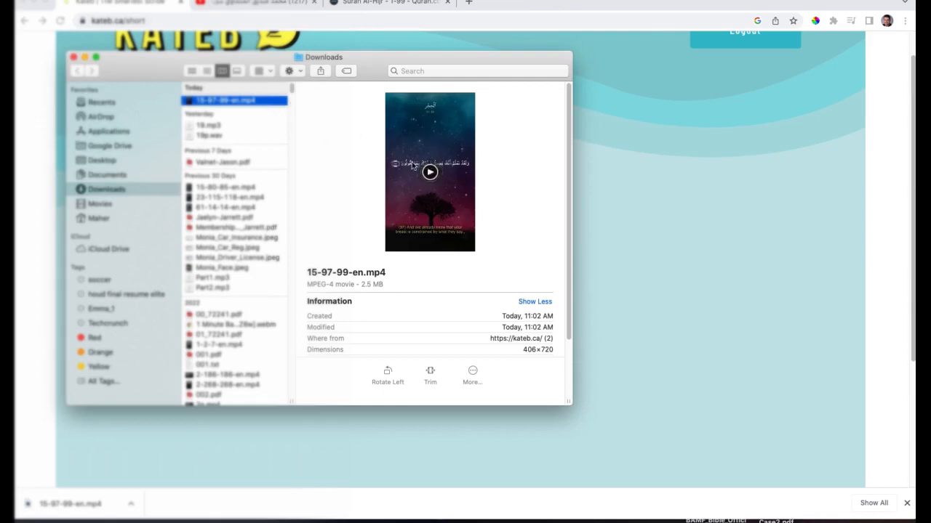
pyautogui.doubleClick(257, 104)
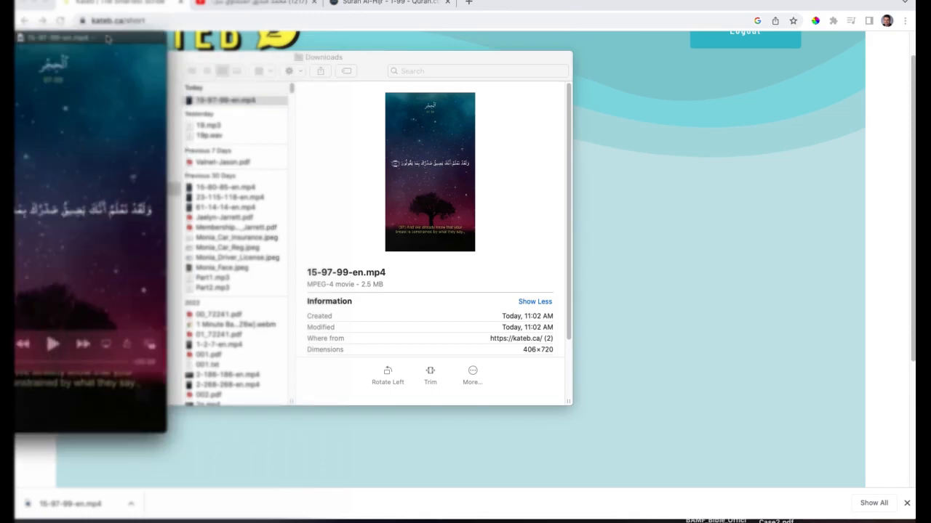
pyautogui.moveTo(115, 38); pyautogui.dragTo(488, 87)
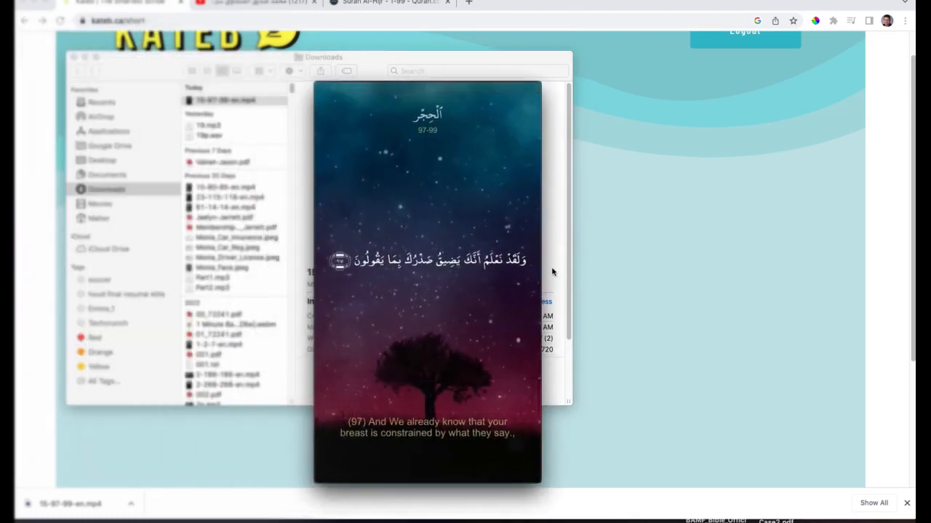
# Play the finished video to check the subtitles and translation against the recitation, pause it and close the player
pyautogui.click(428, 395)
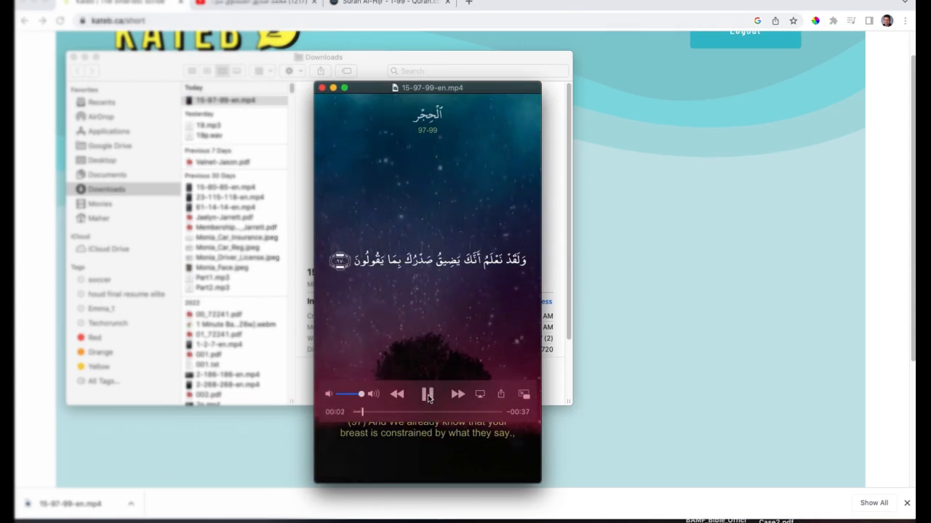
pyautogui.click(428, 394)
pyautogui.click(428, 395)
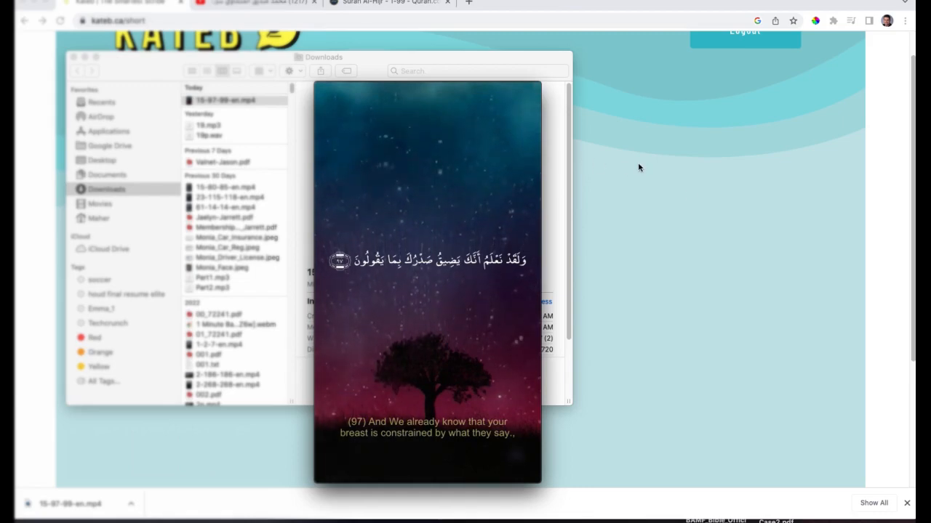
pyautogui.moveTo(411, 132)
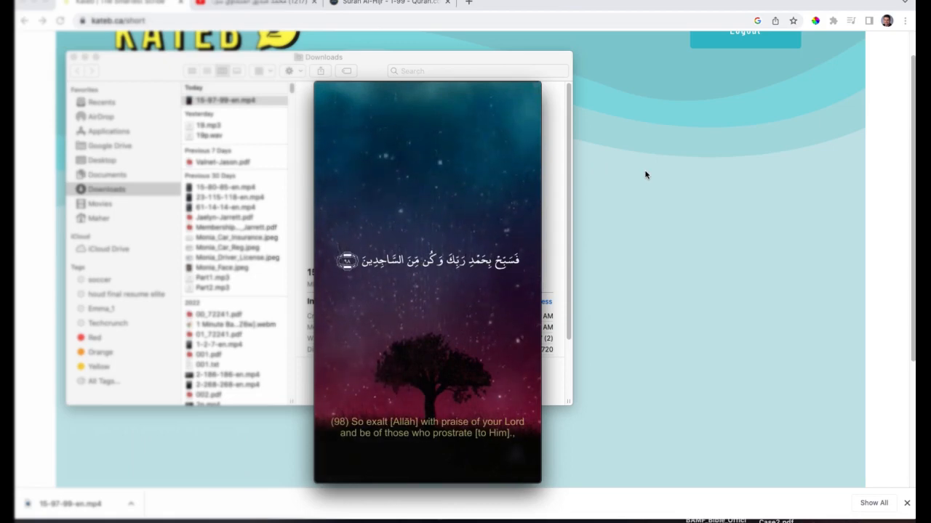
pyautogui.moveTo(440, 320)
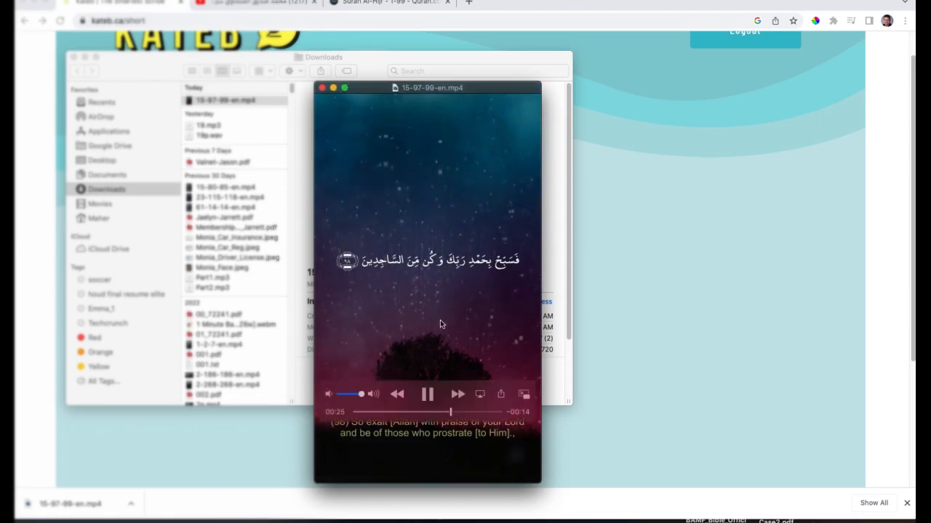
pyautogui.click(428, 394)
pyautogui.click(322, 87)
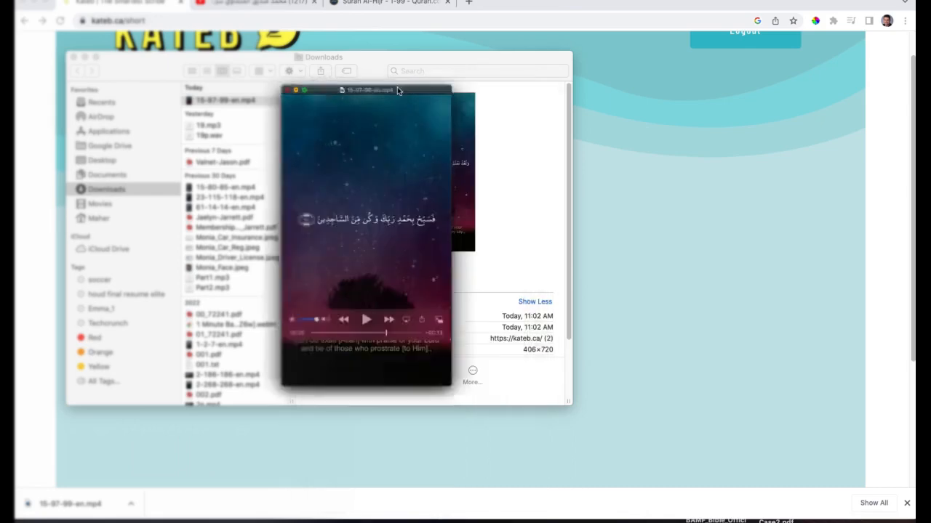